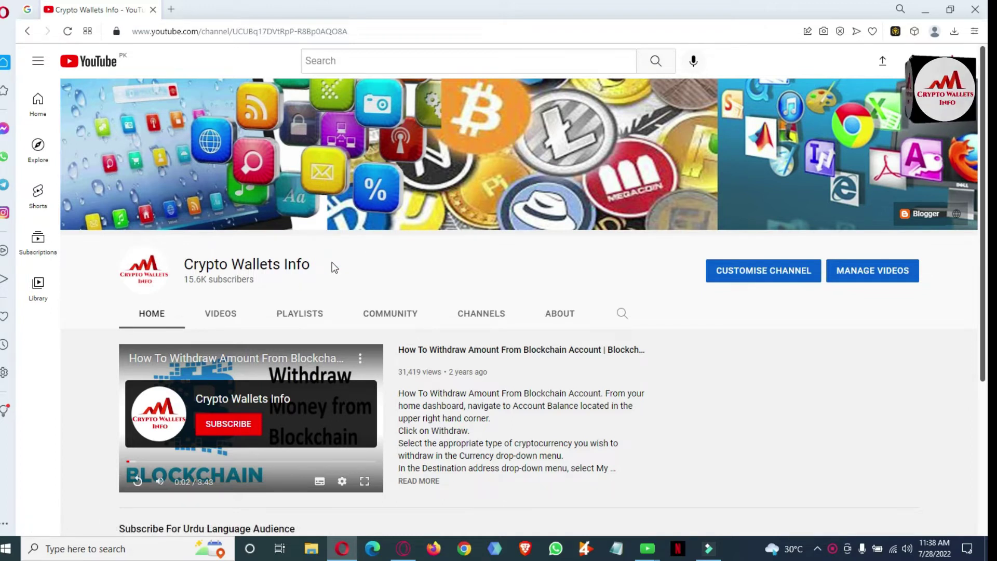
- Scroll through the Crypto Wallets Info channel page, then bring the Google browser window forward
drag(329, 263, 185, 264)
click(398, 274)
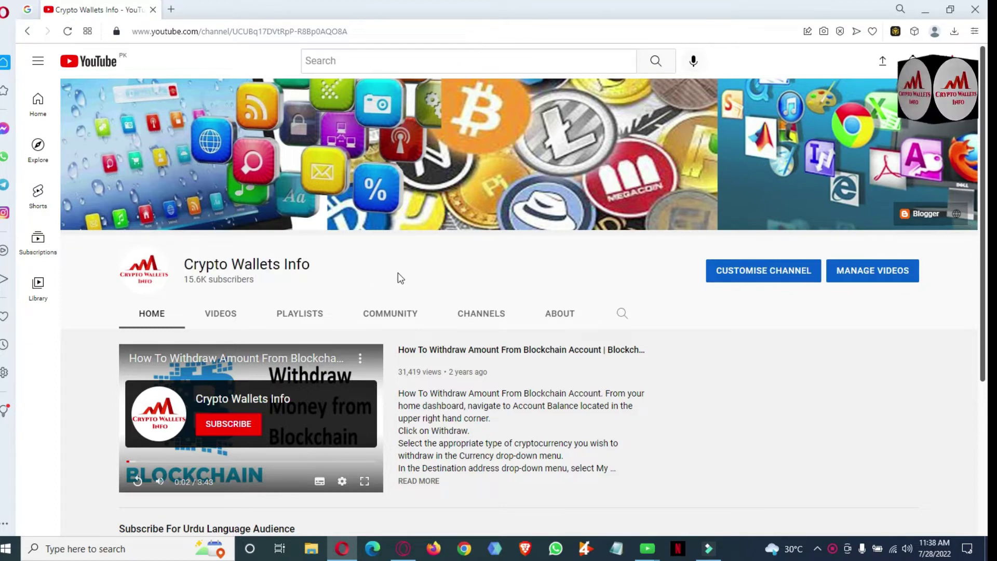
drag(983, 156, 987, 282)
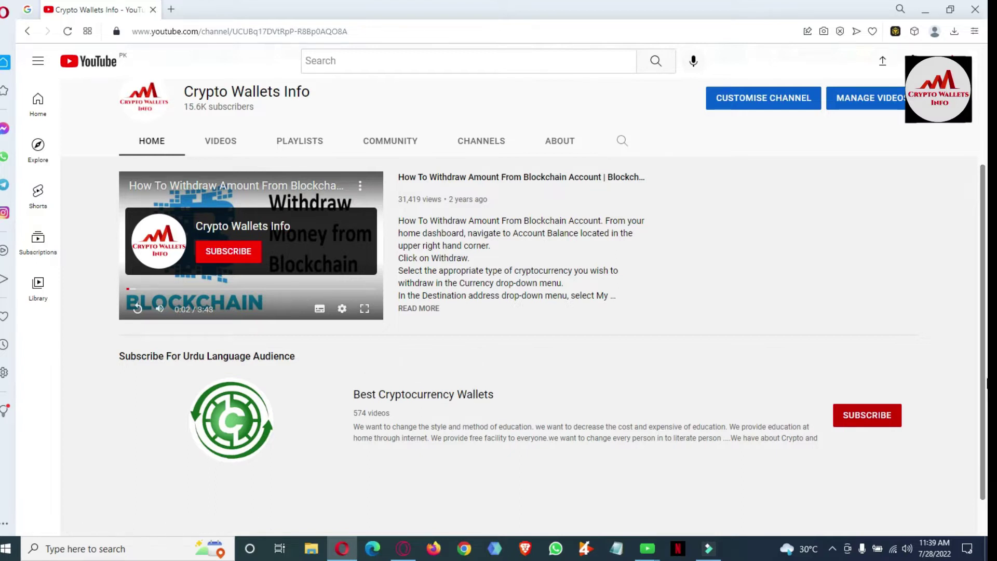
scroll(987, 441, down, 1)
drag(987, 441, 987, 325)
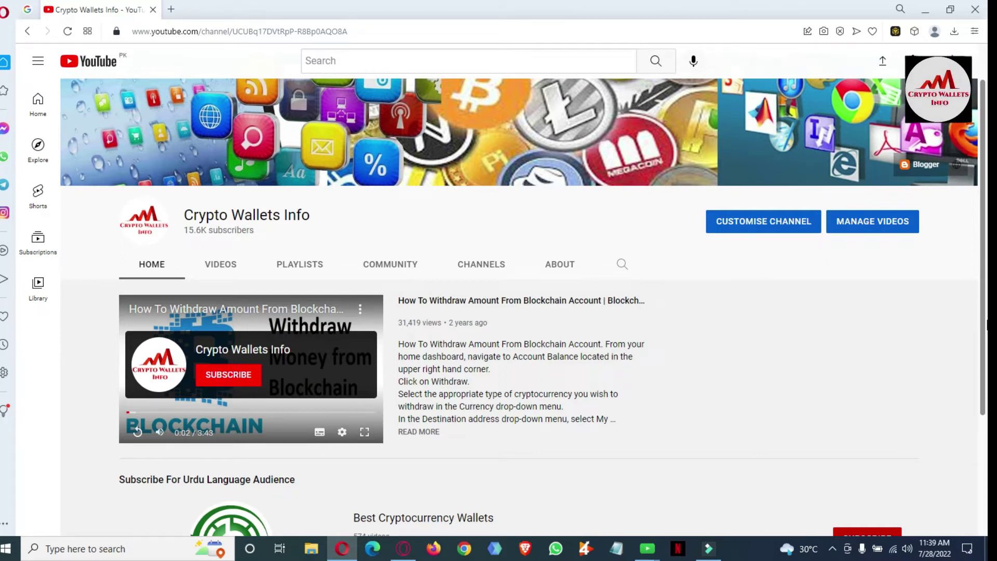
click(404, 549)
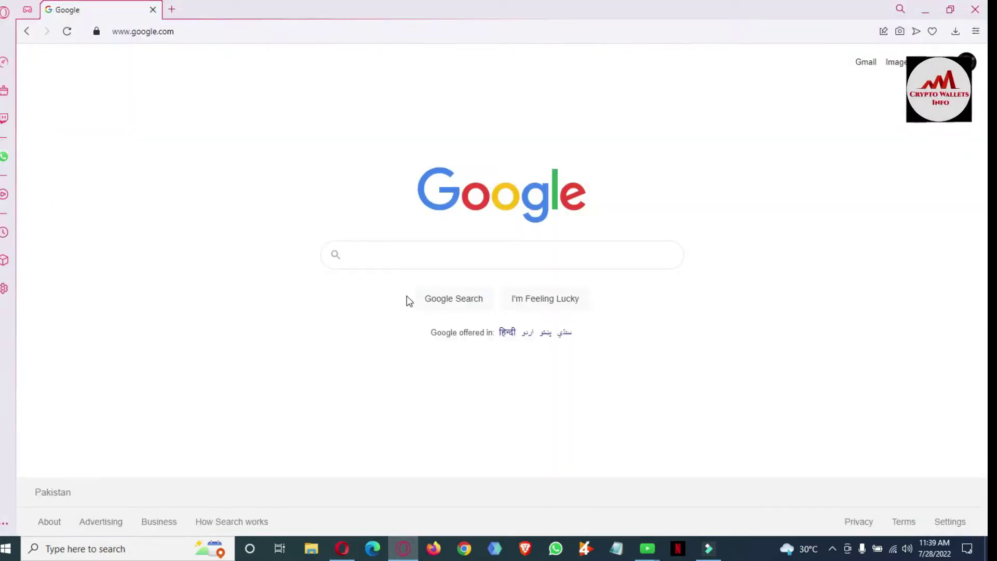
- Search Google for 'binance smart chain wallet' using the autocomplete suggestion
click(373, 255)
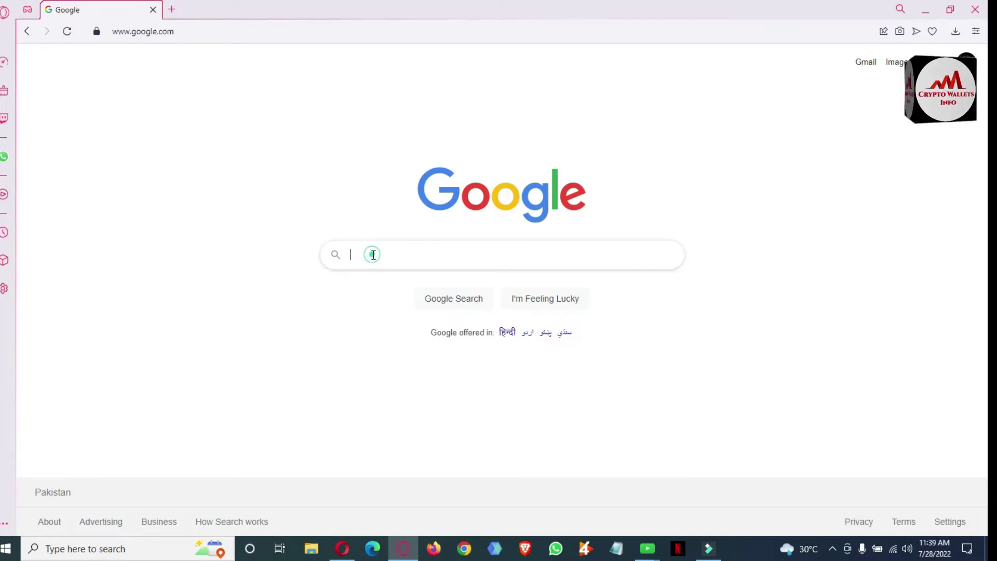
text(bi)
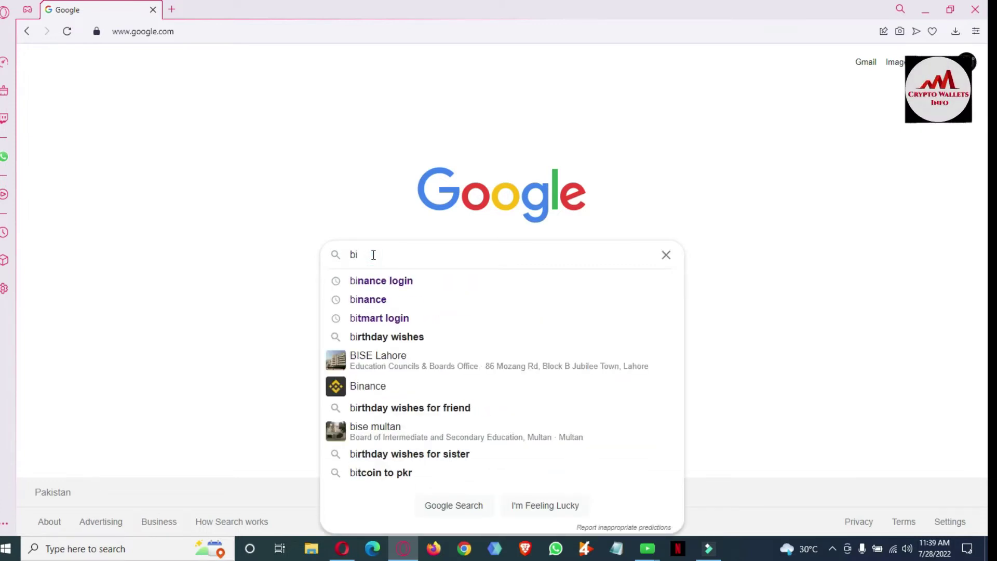
text(na)
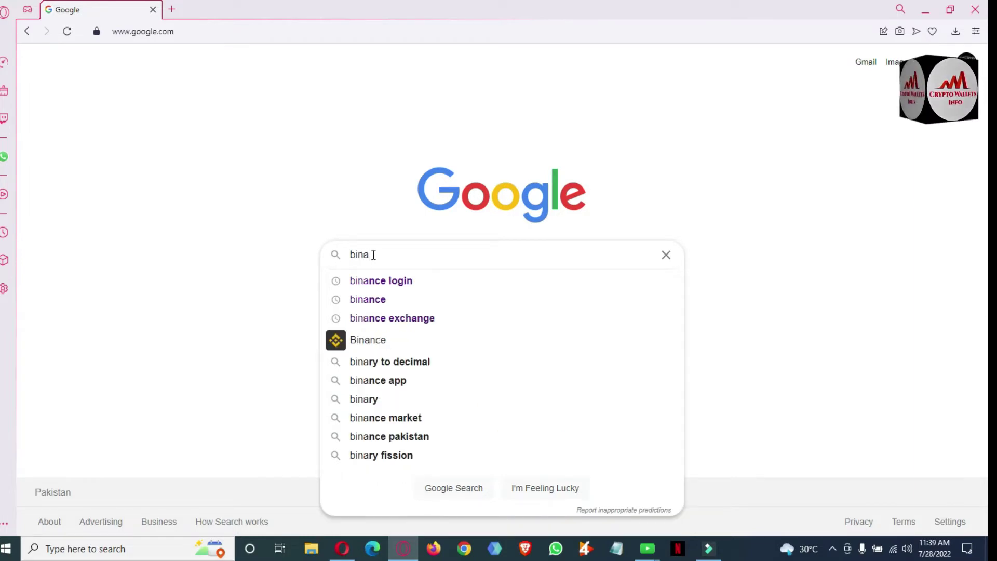
key(Down)
key(BackSpace)
key(BackSpace)
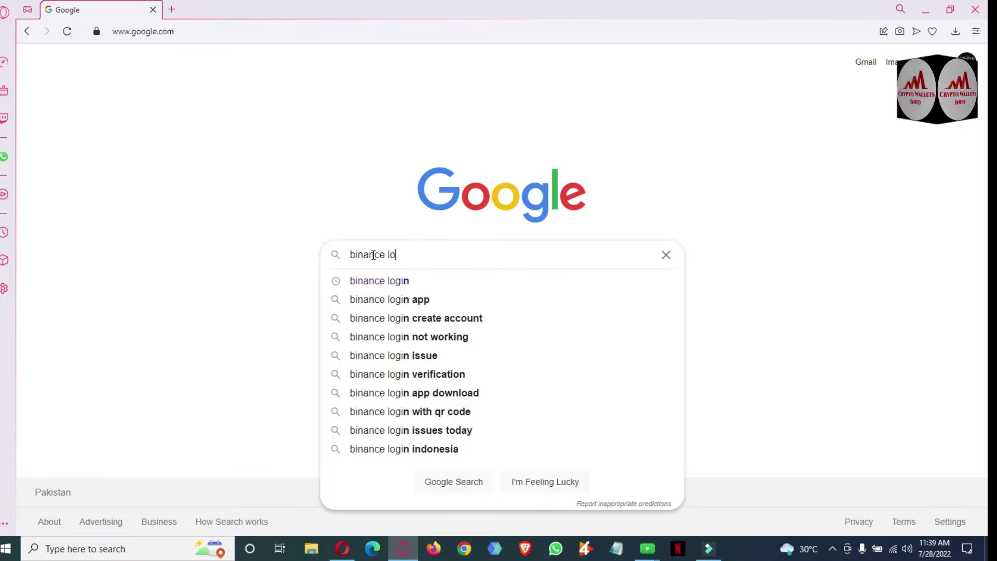
text(smar)
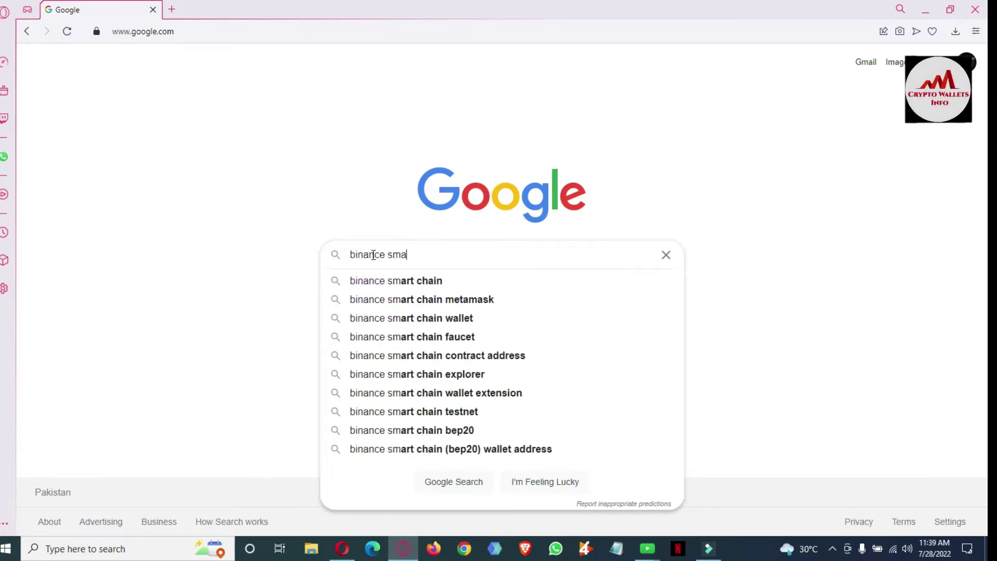
key(Down)
key(Down)
key(Down)
key(Return)
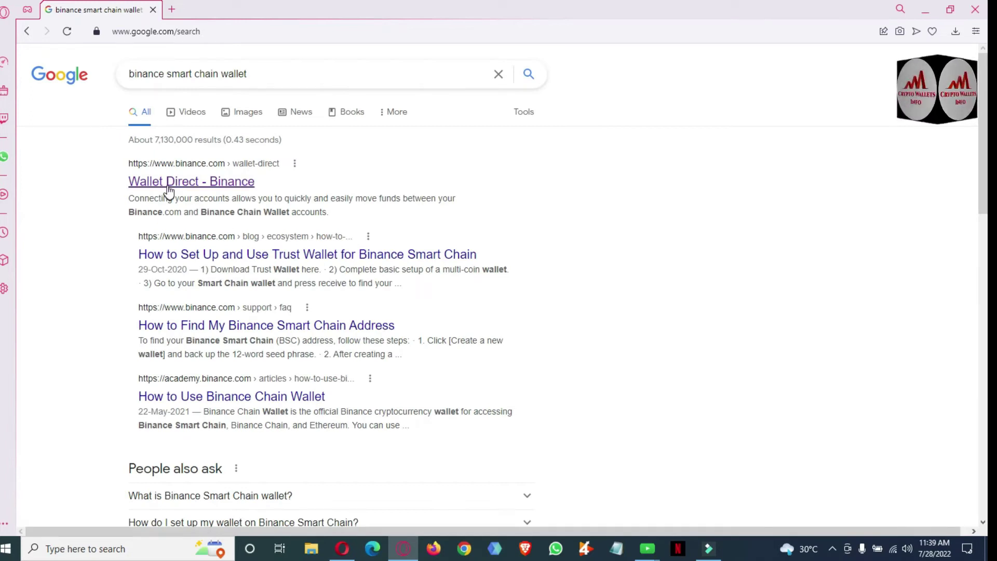
- Open the 'Wallet Direct - Binance' result and follow its DEX product link to bnbchain.org
click(168, 188)
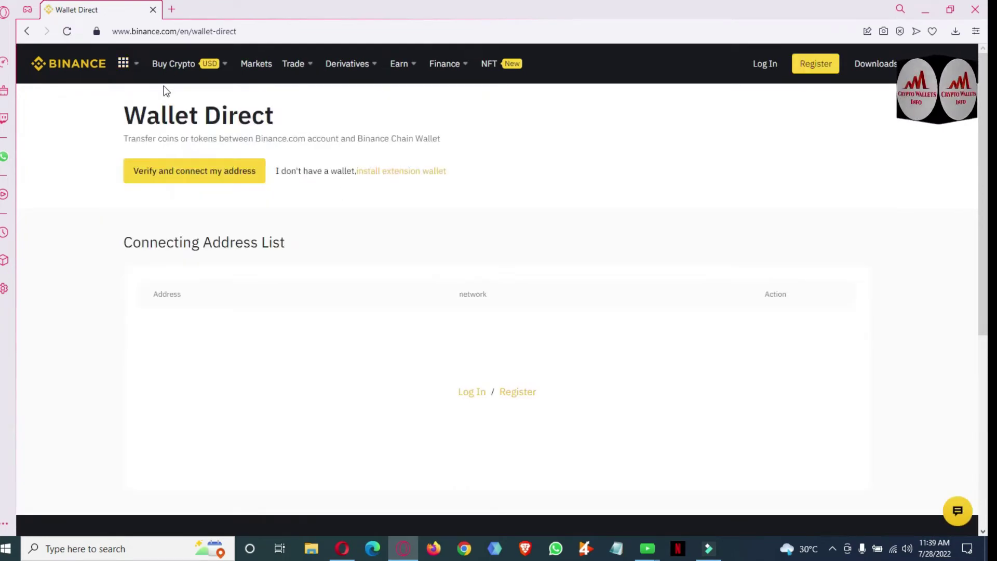
mouse_move(127, 64)
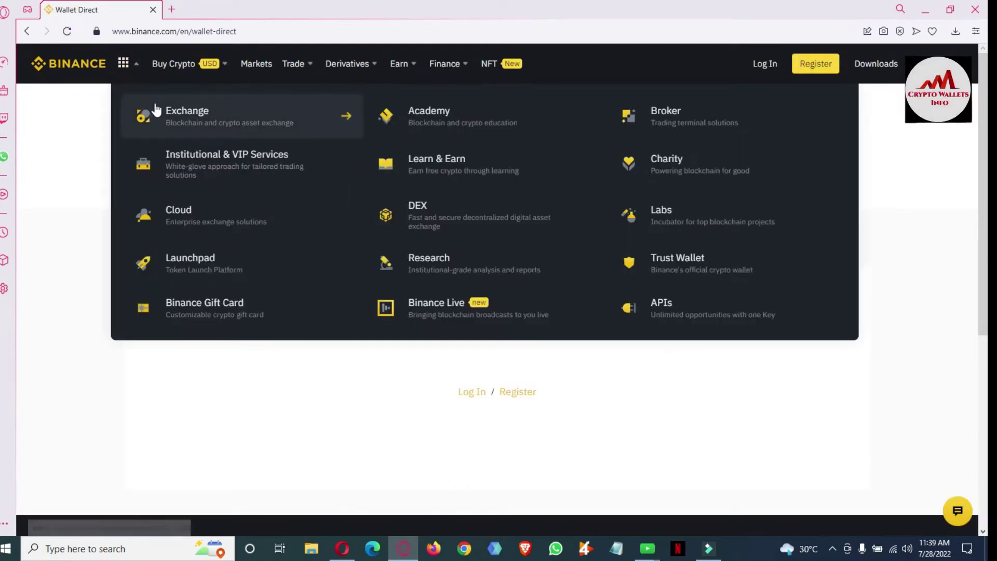
click(465, 218)
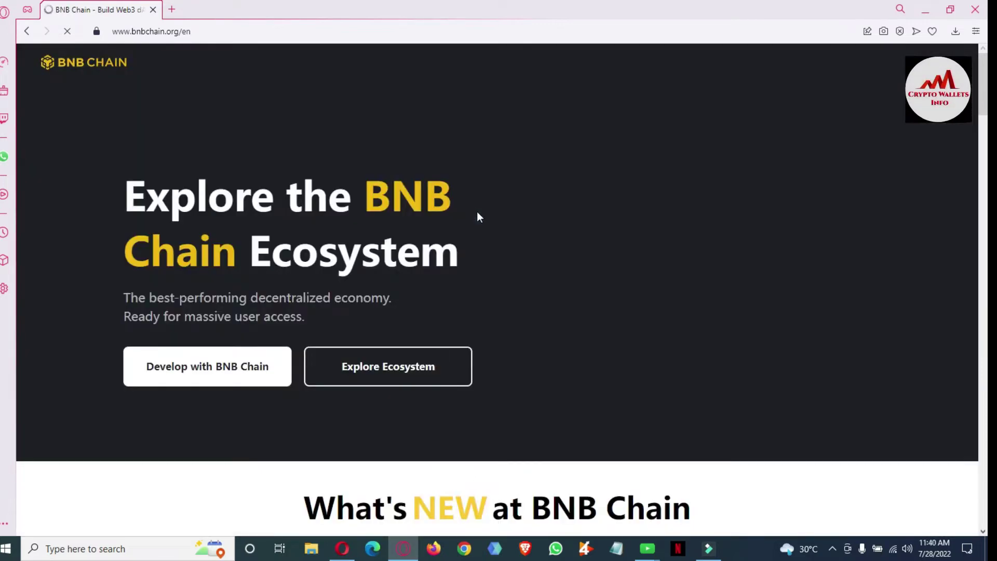
- Go to the Binance Wallet download page and choose the Chrome version's Web Store listing
drag(982, 83, 986, 196)
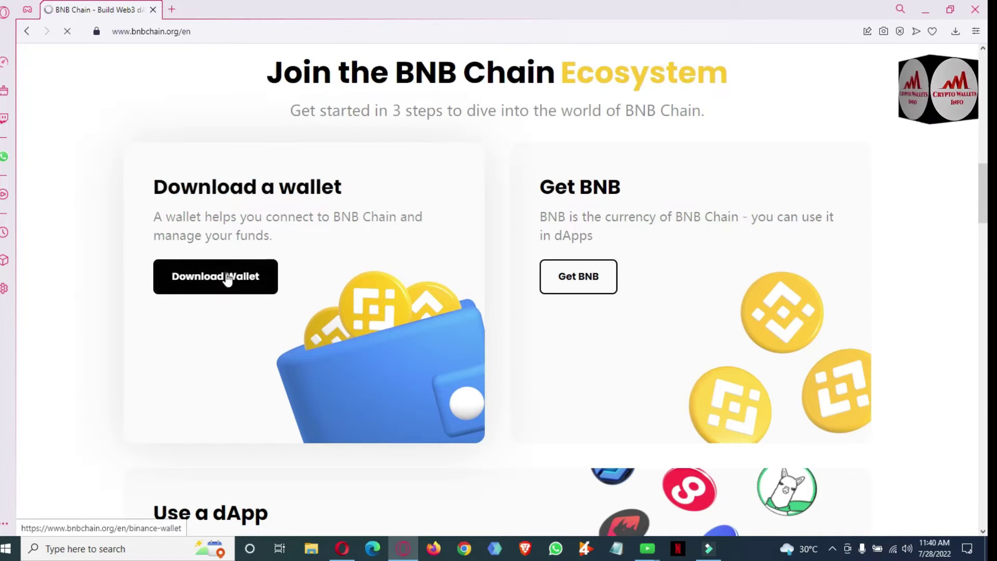
click(226, 277)
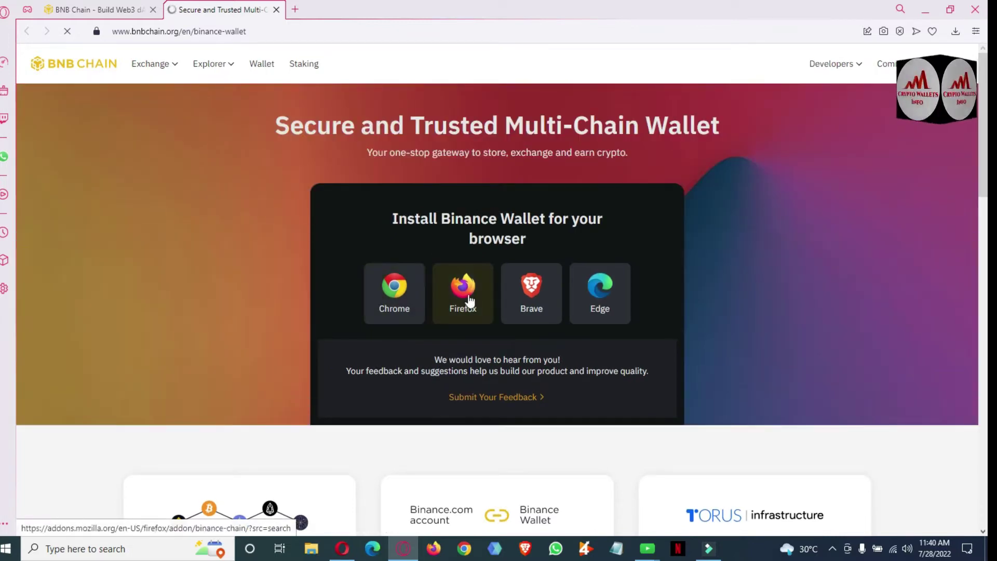
click(410, 308)
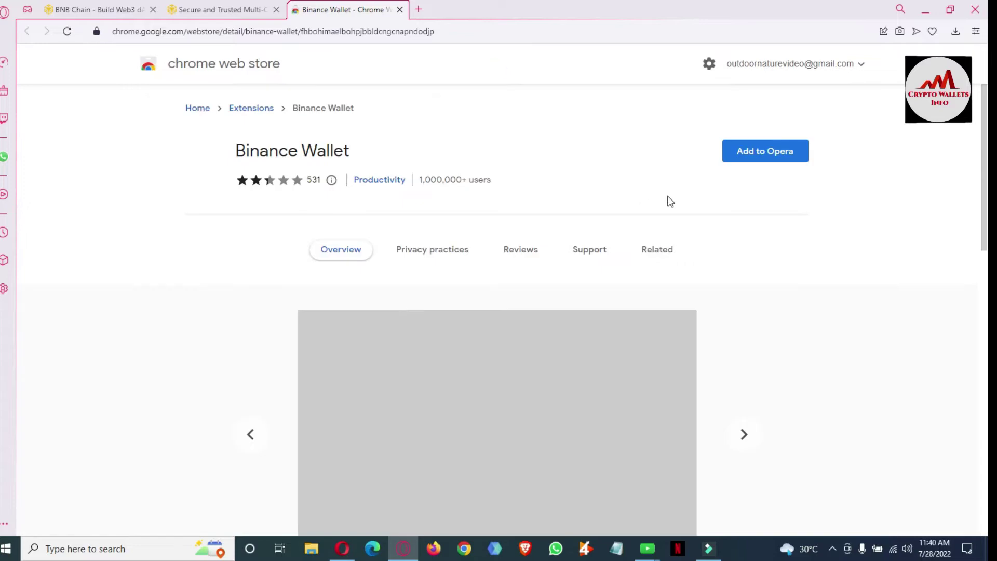
- Add the Binance Wallet extension to Opera and confirm the installation
click(771, 156)
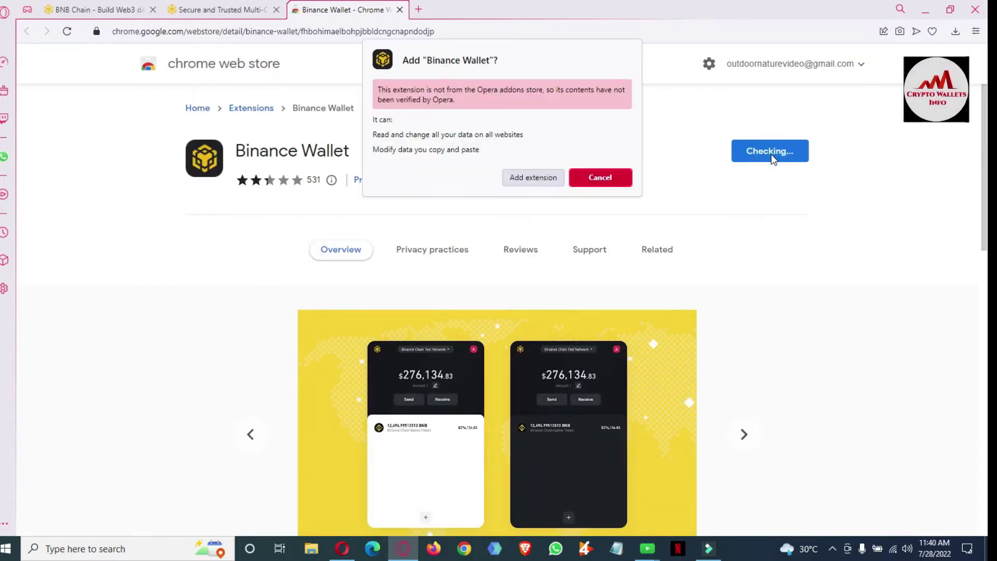
click(530, 180)
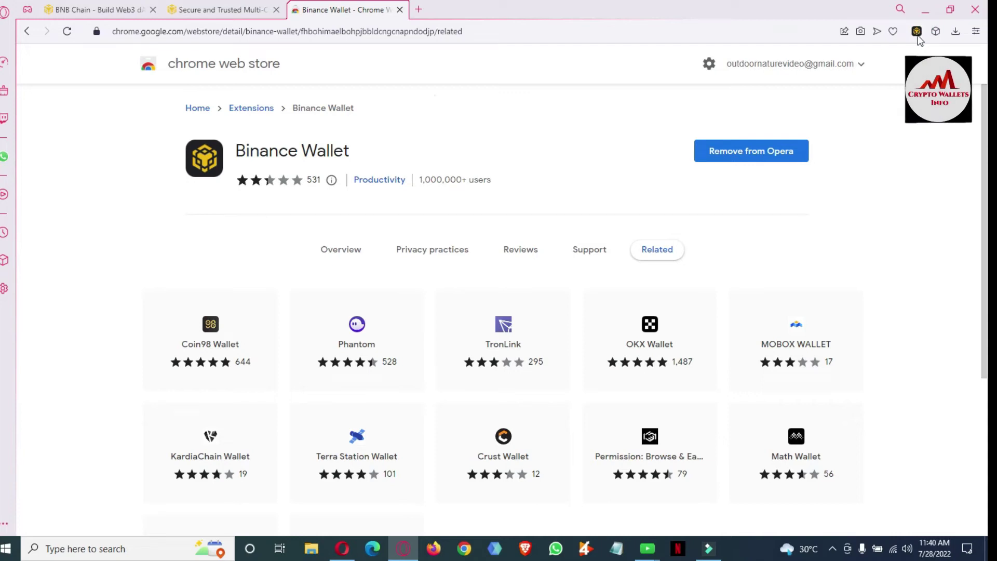
- Pin Binance Wallet to the Opera toolbar from the extensions list
click(936, 31)
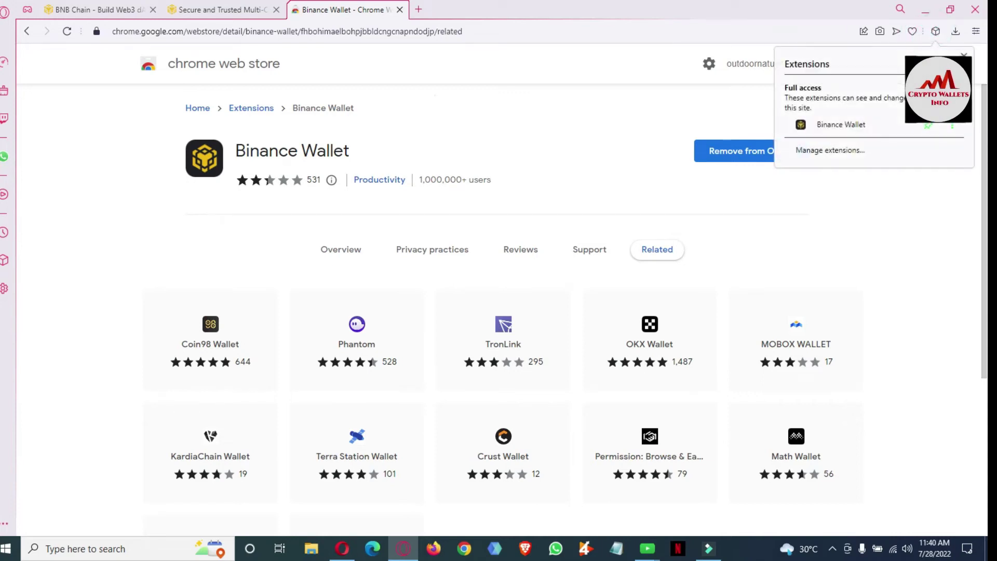
click(929, 125)
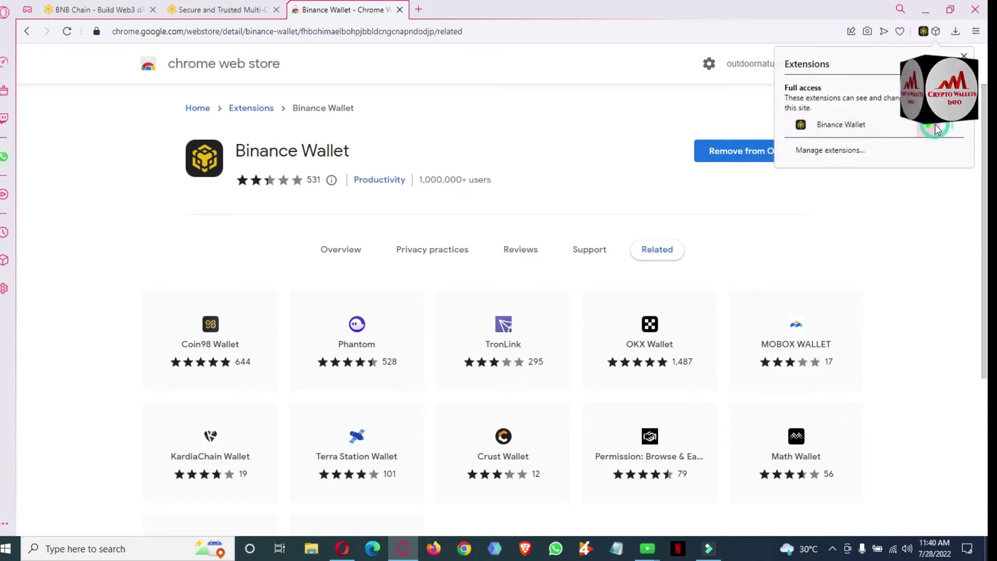
click(915, 37)
- Launch Binance Wallet and choose to create a new wallet with a generated seed phrase
click(915, 37)
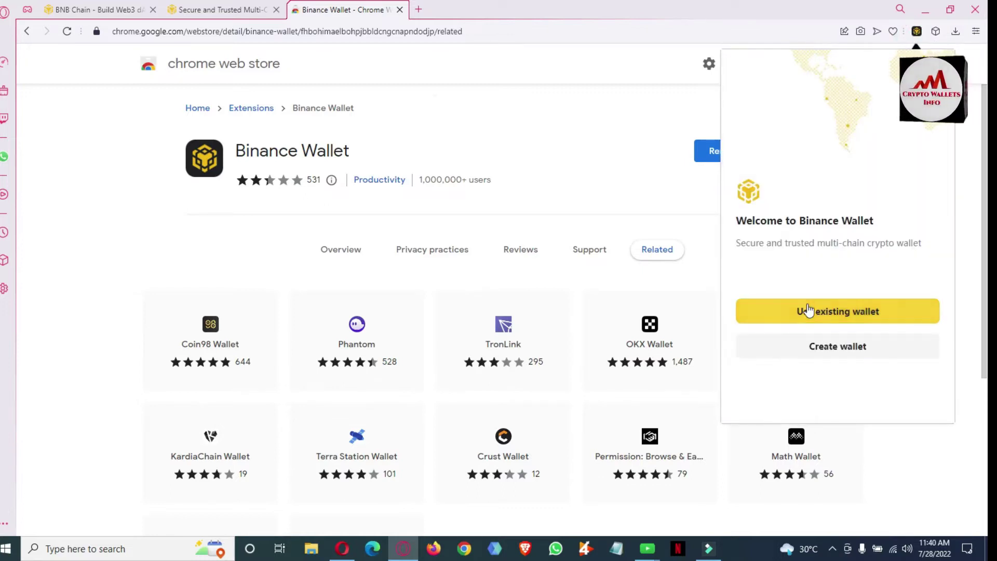
click(835, 354)
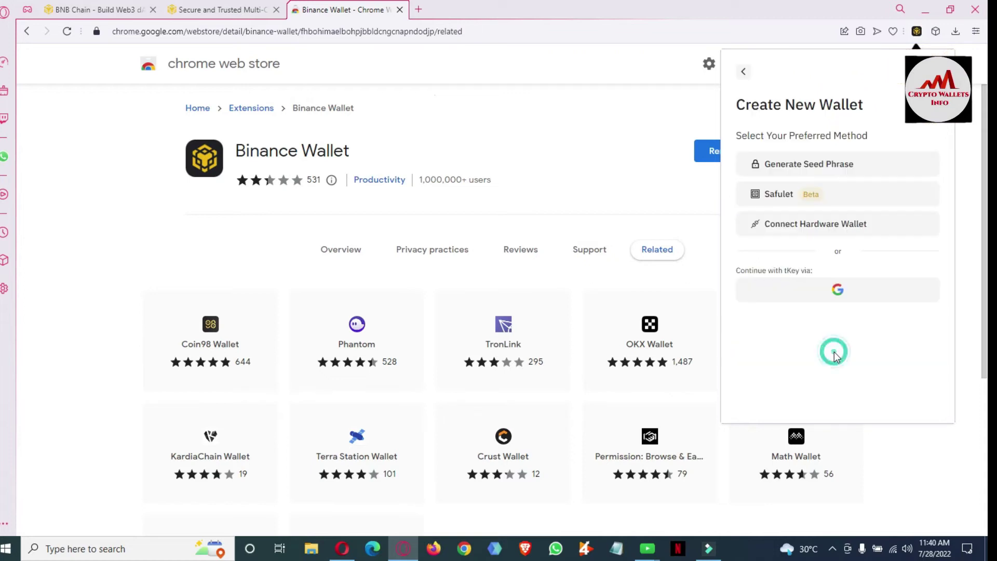
click(799, 175)
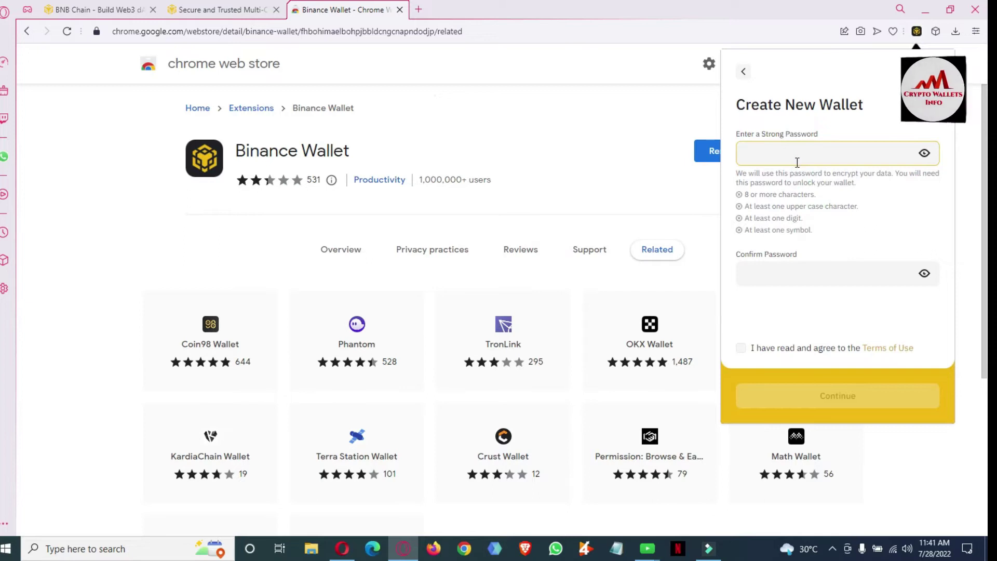
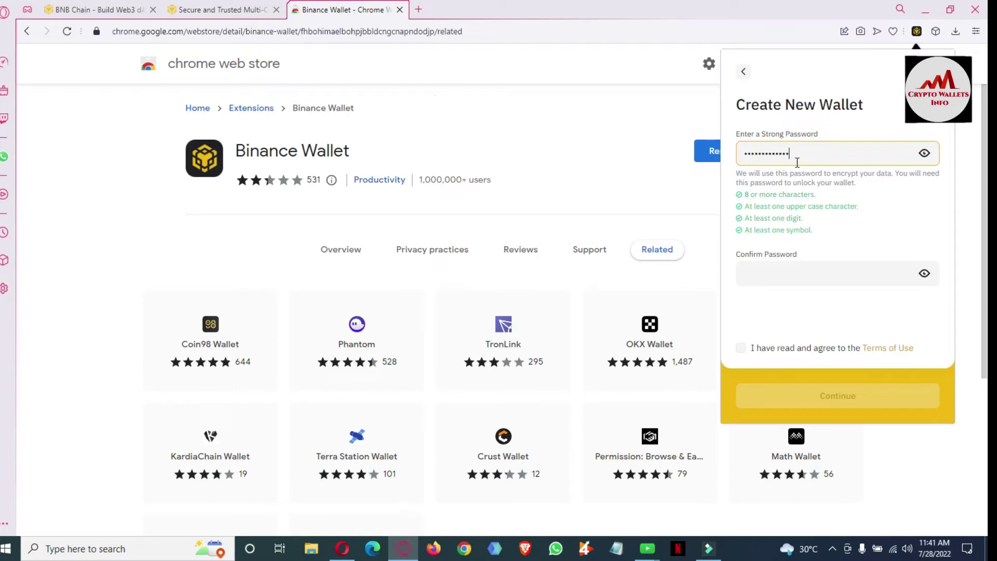
- Enter and confirm the wallet password, agree to the Terms of Use, and continue
click(771, 275)
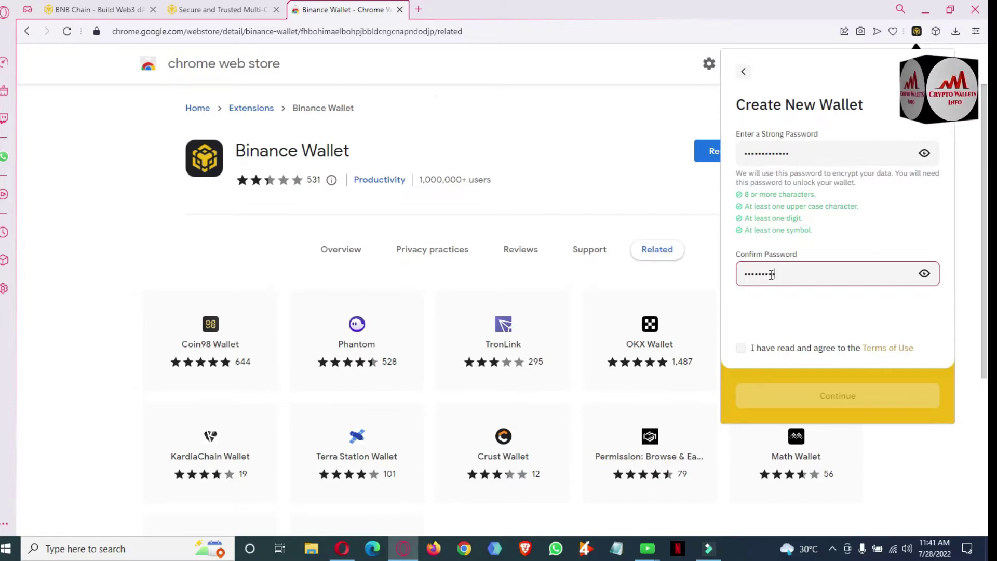
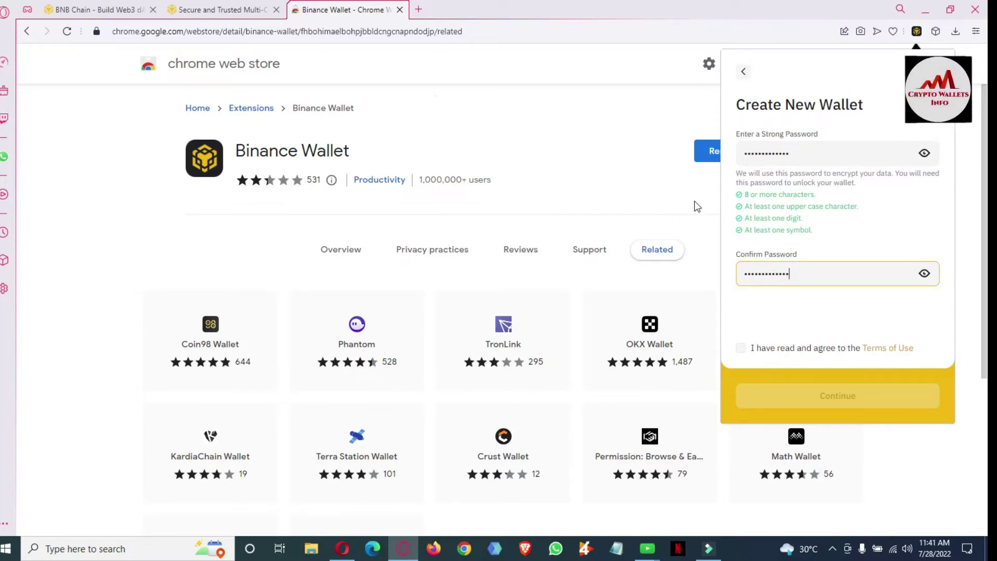
click(743, 350)
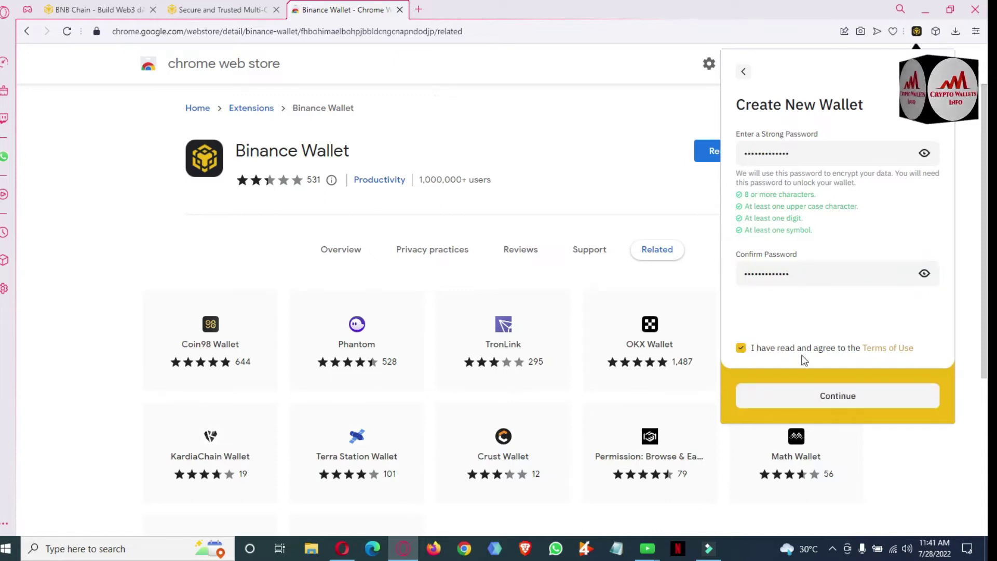
click(839, 393)
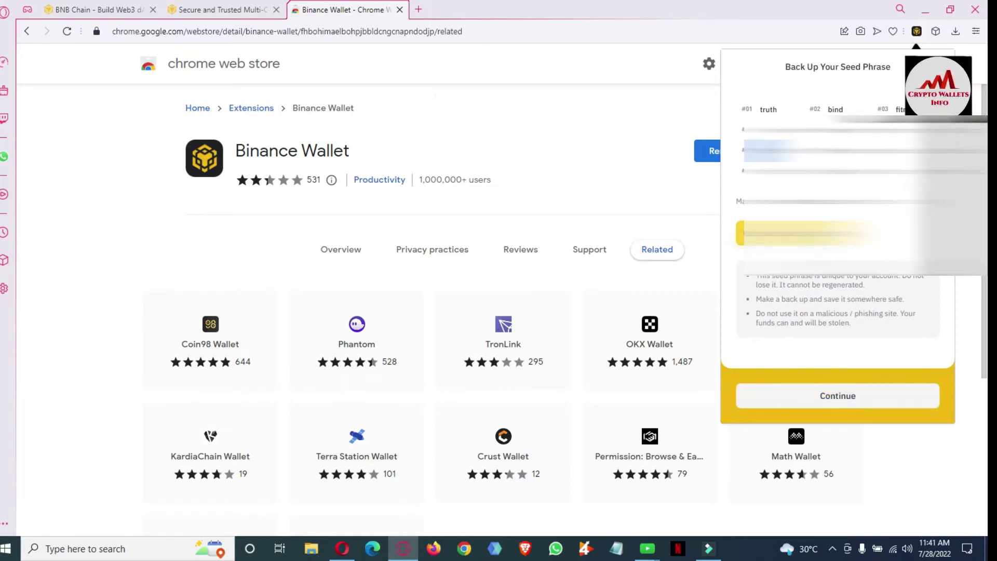
- Paste the seed phrase into a Notepad note, then continue to the confirmation screen
click(618, 549)
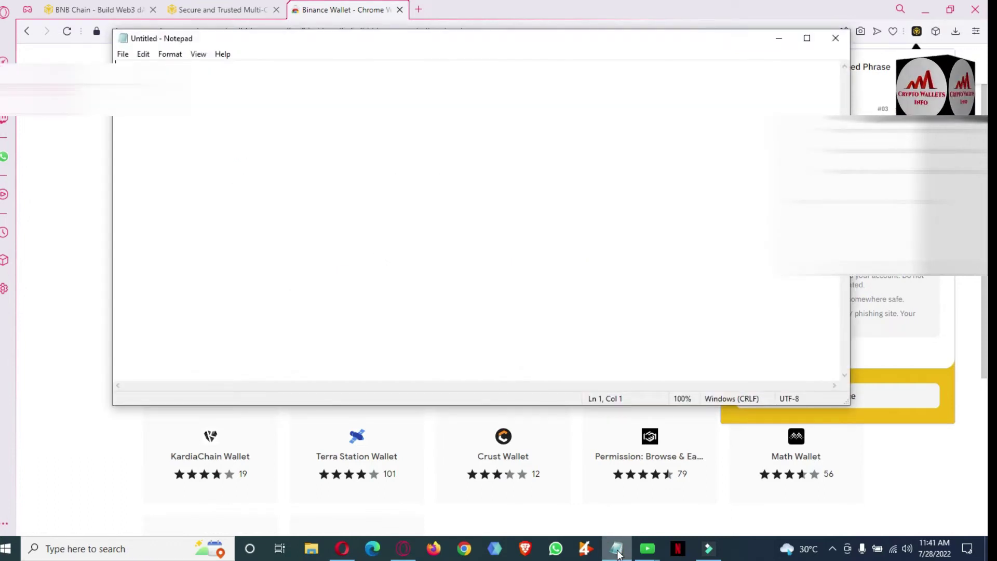
key(ctrl+v)
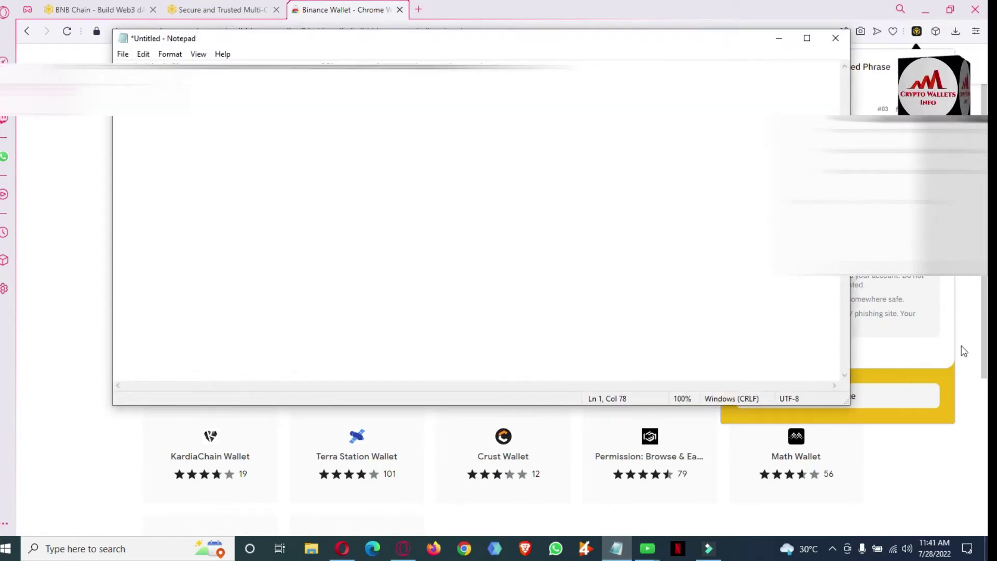
click(856, 371)
click(850, 404)
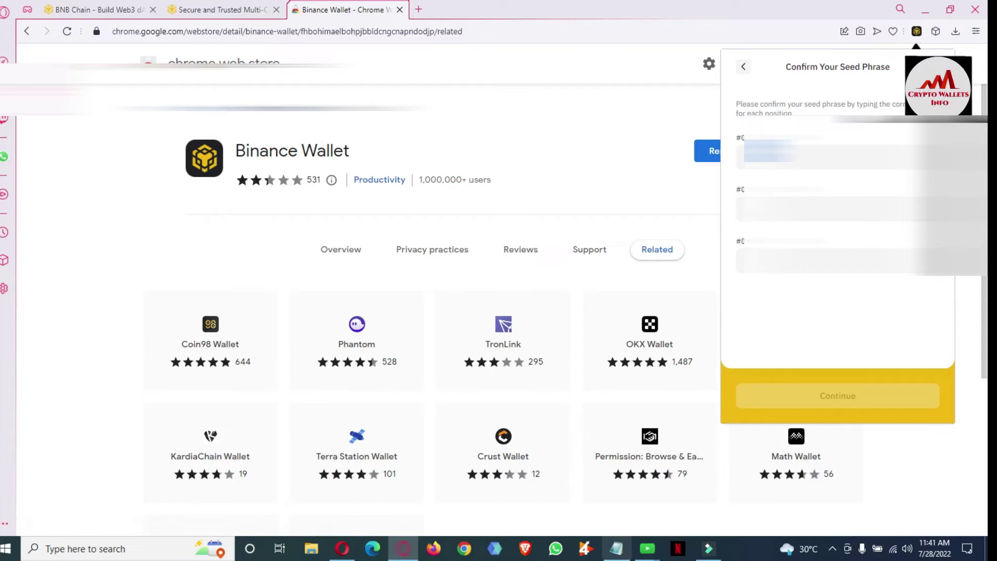
- Copy the first and second requested seed words from the note into fields #1 and #2
click(613, 554)
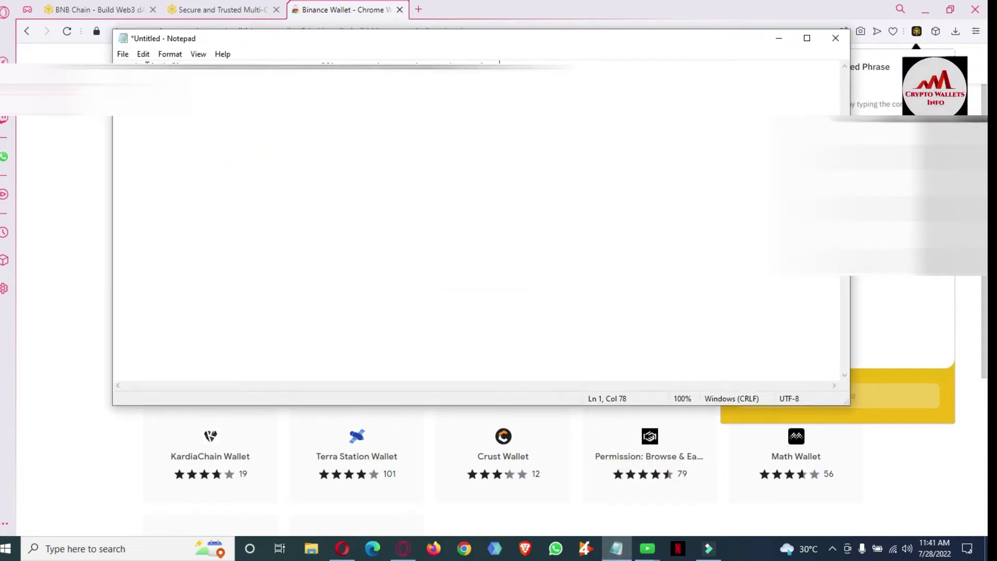
drag(141, 63, 115, 64)
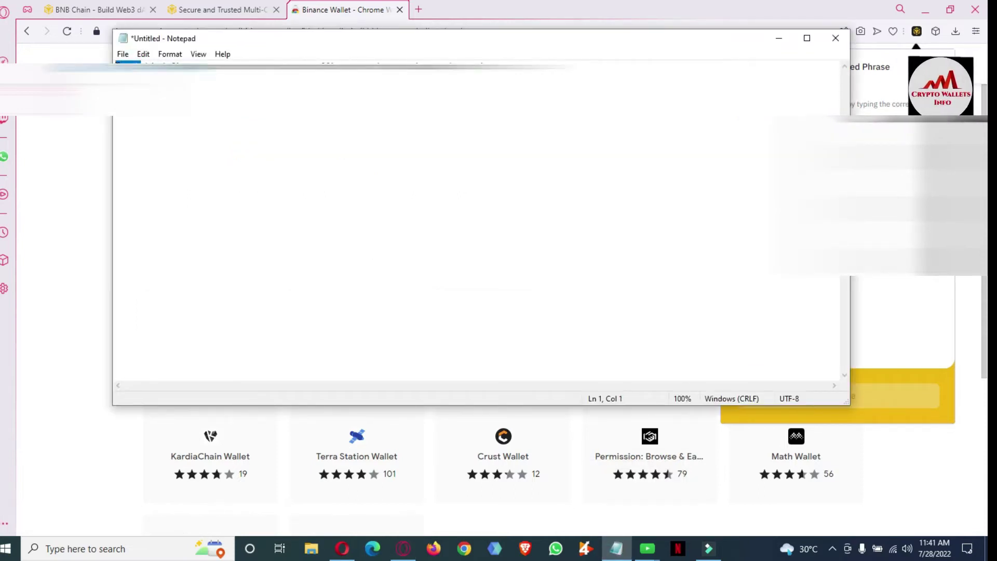
drag(492, 42, 362, 49)
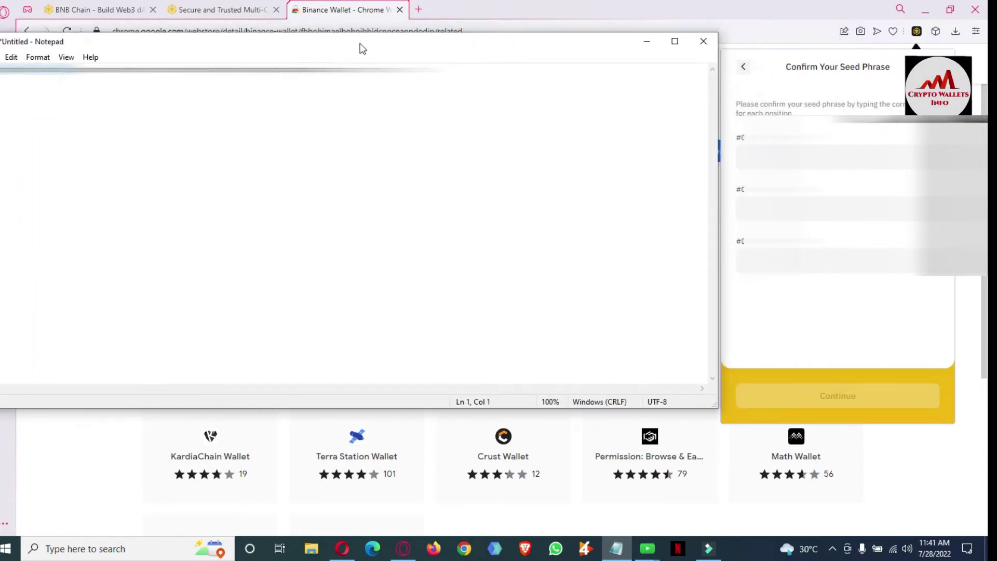
click(753, 157)
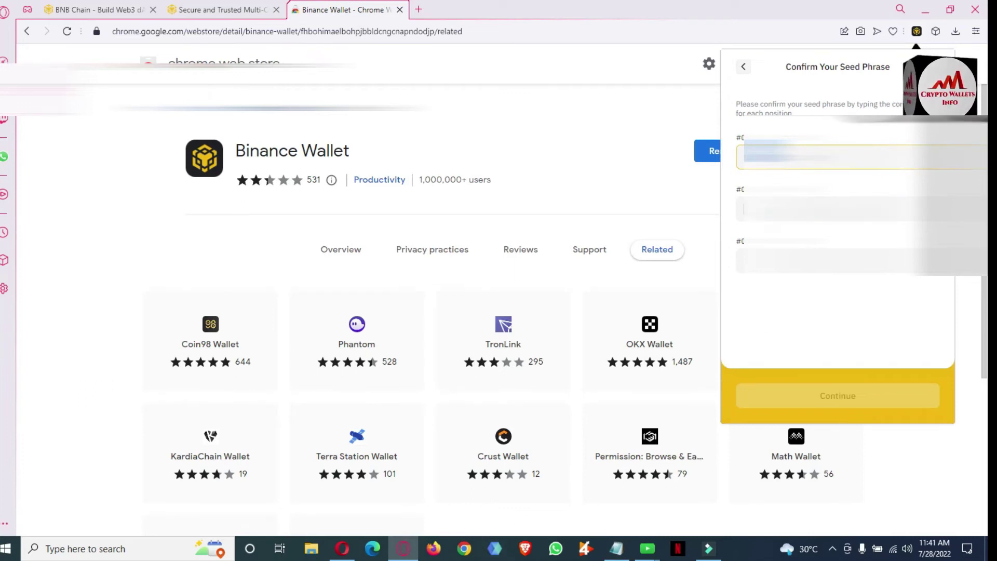
click(616, 548)
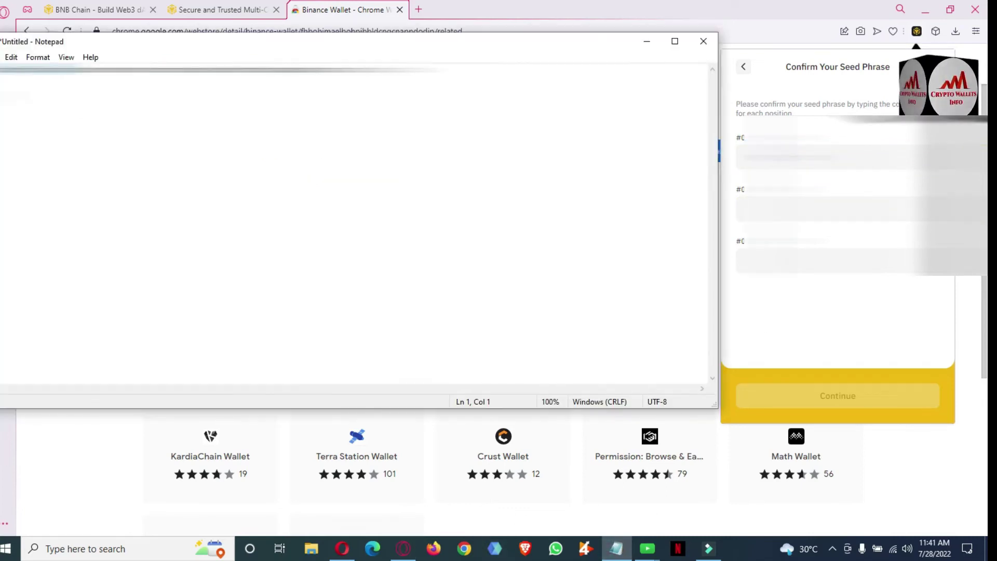
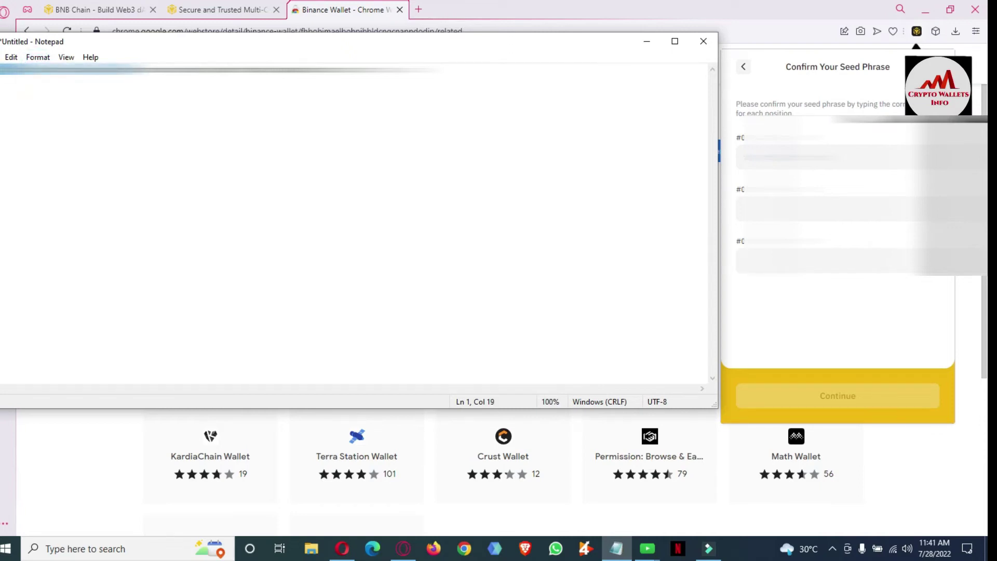
key(alt+Tab)
key(ctrl+v)
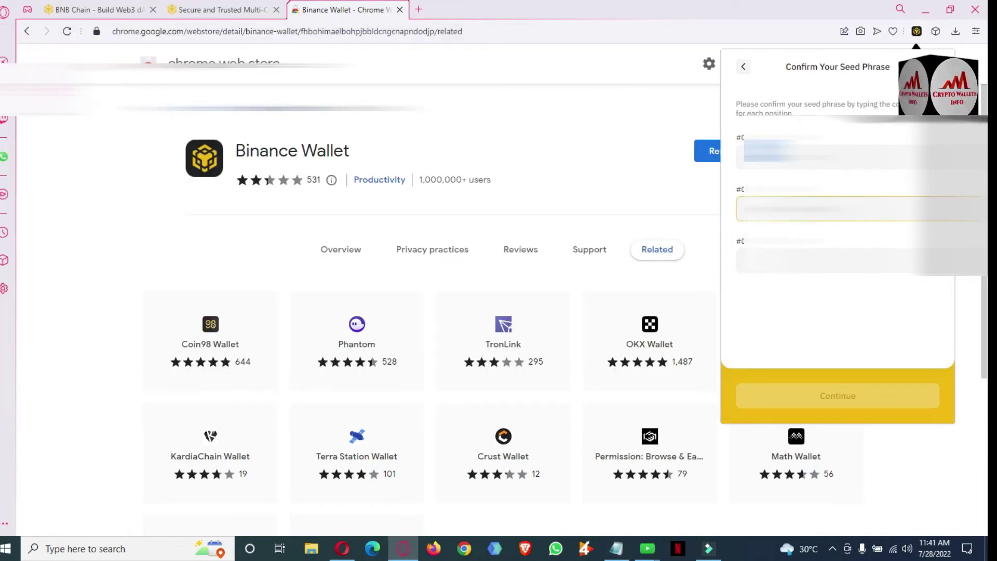
key(Tab)
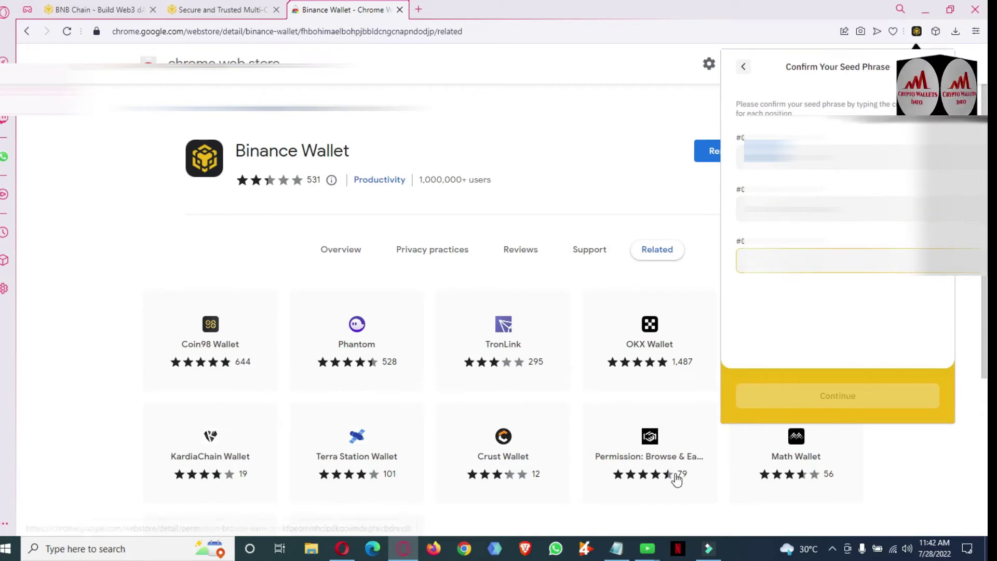
- Paste the third requested seed word into field #3 and submit the confirmation
click(616, 549)
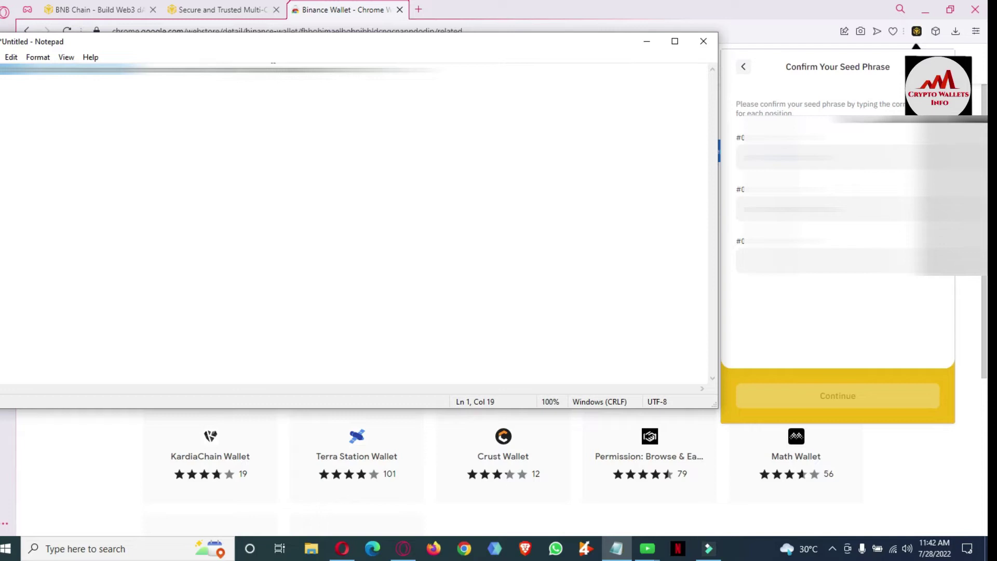
drag(180, 70, 345, 69)
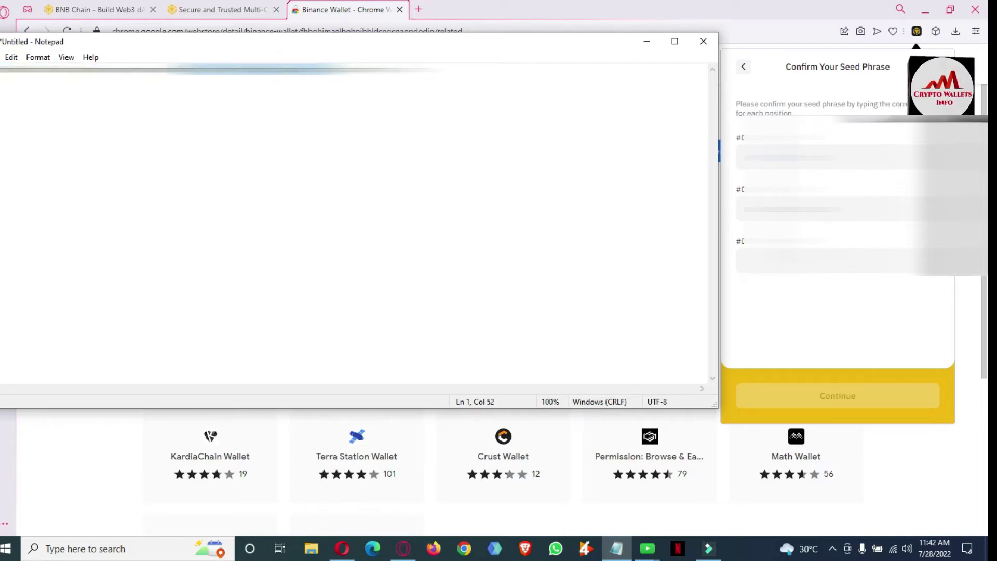
click(776, 262)
key(ctrl+v)
click(855, 403)
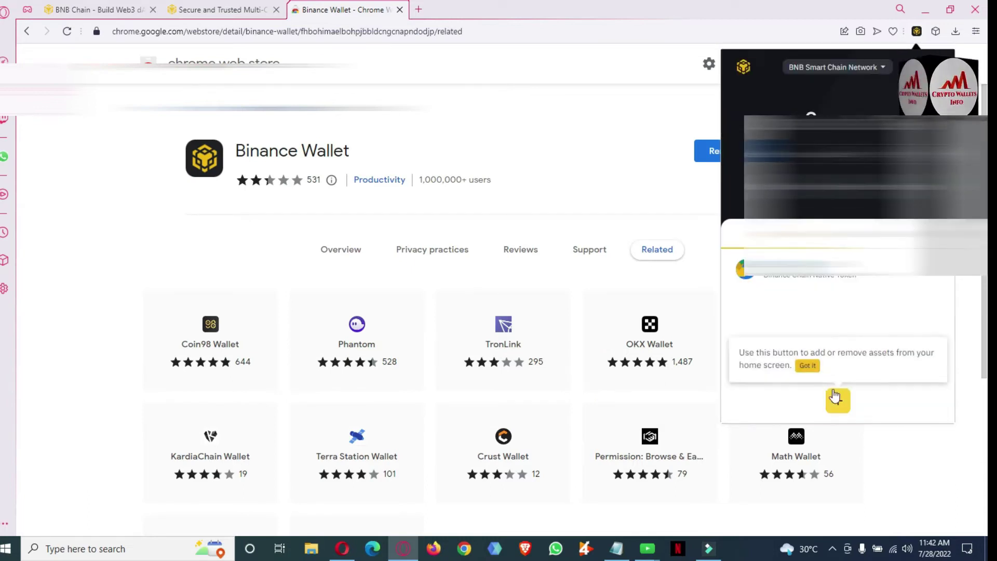
- Dismiss the add-assets tip on the 0.00 BNB wallet and open Wallet Direct from the account menu
click(807, 365)
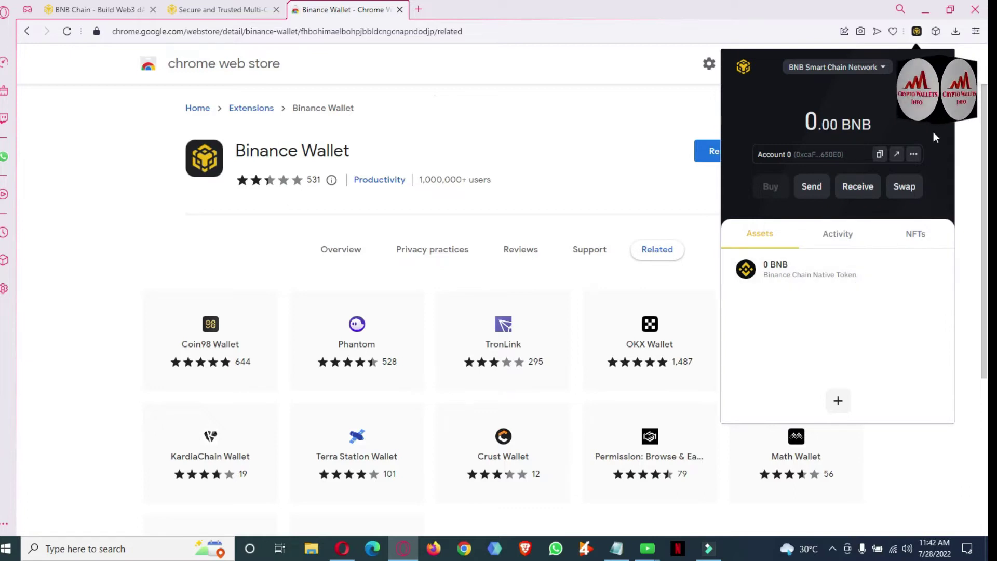
click(913, 156)
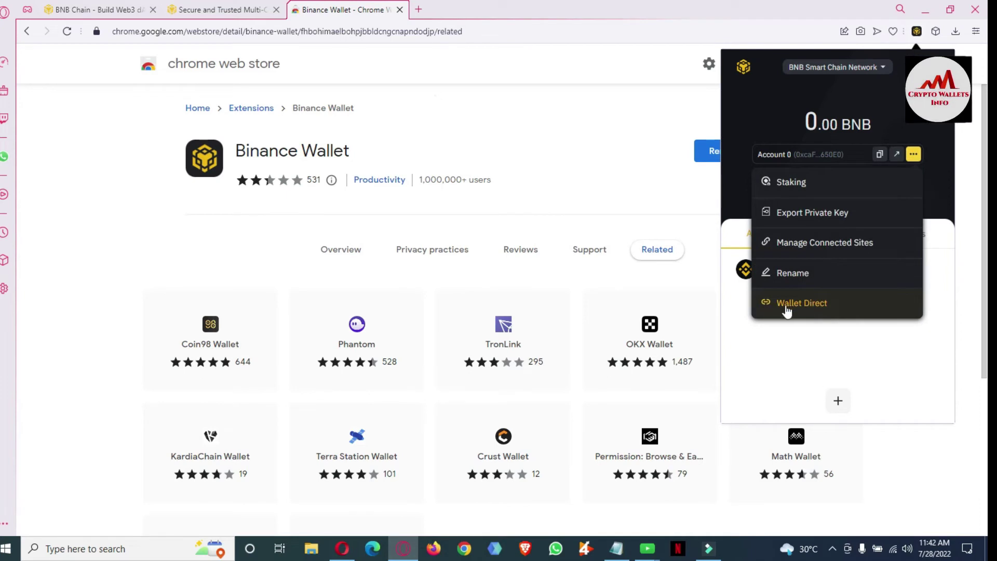
click(827, 304)
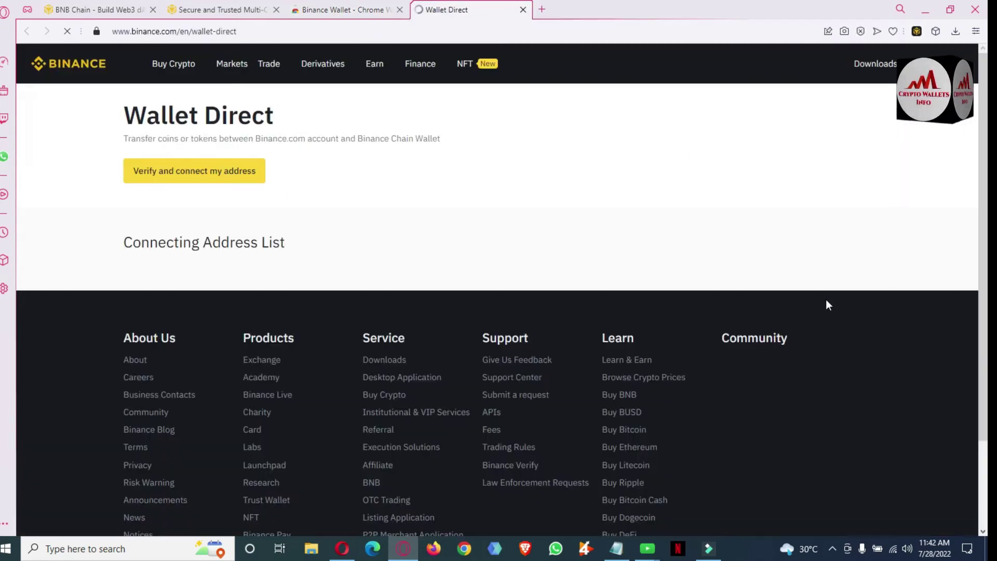
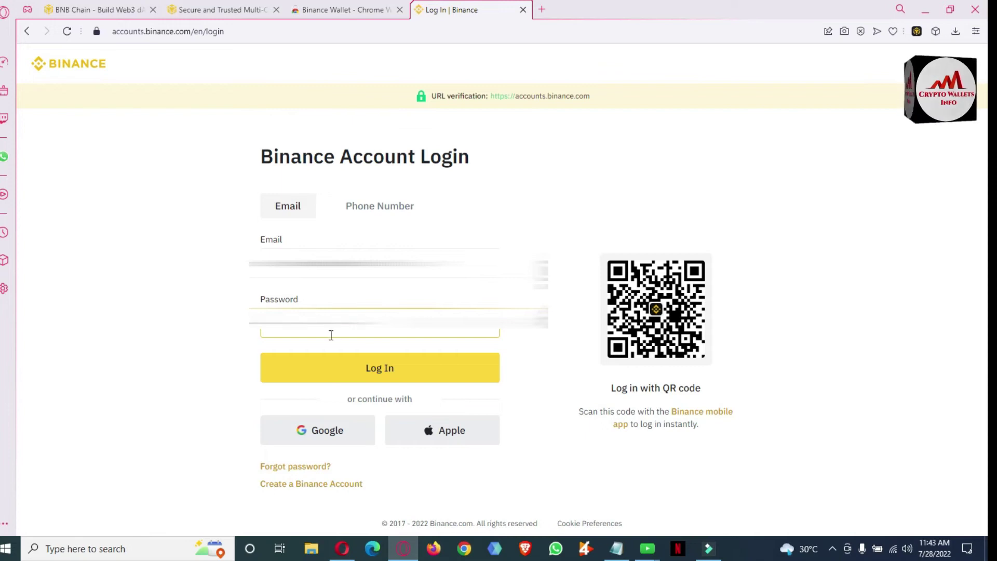
- Submit the login details, then paste and submit the e-mail verification code
click(360, 373)
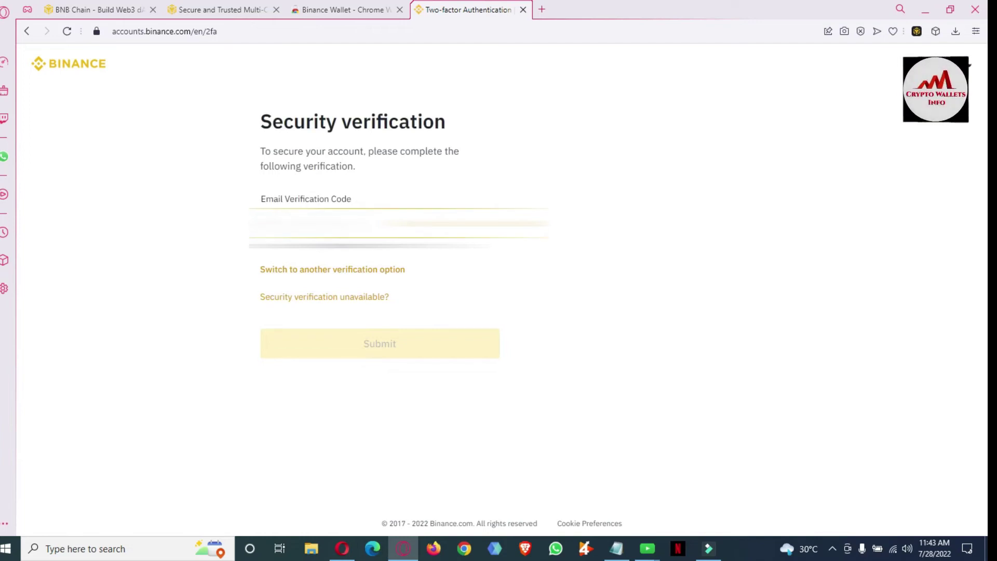
key(ctrl+v)
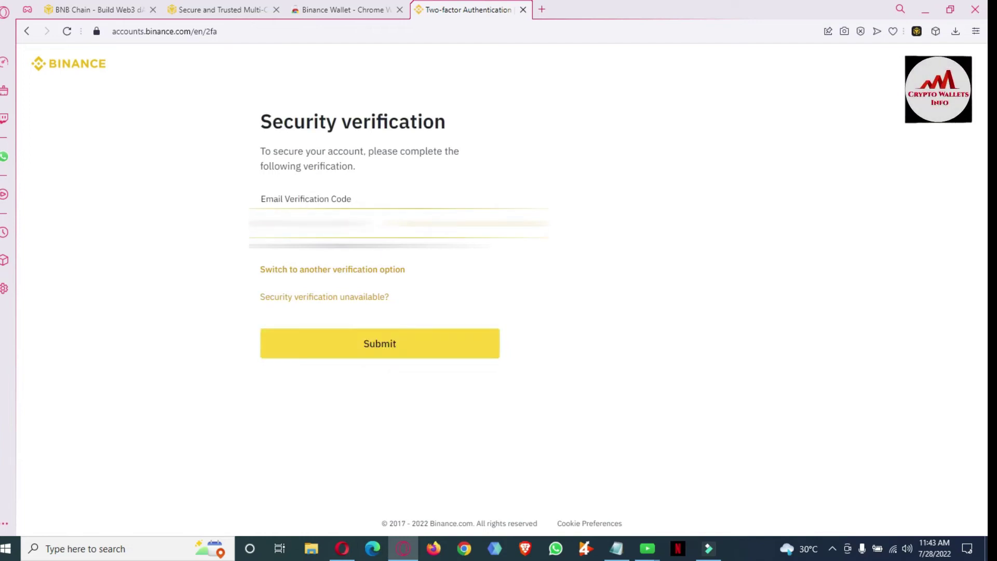
click(356, 336)
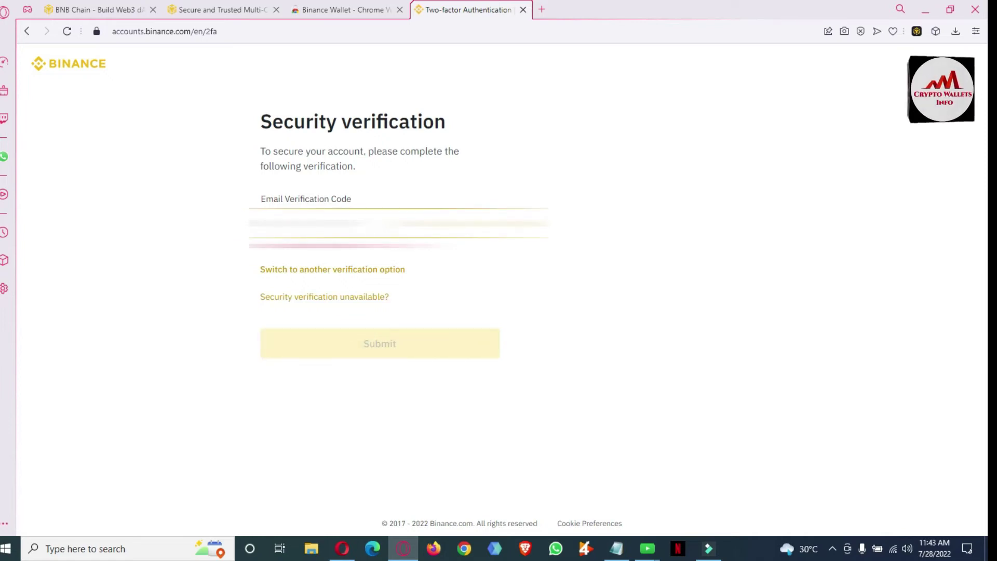
- Replace the rejected verification code with a new one and submit it
key(ctrl+a)
key(BackSpace)
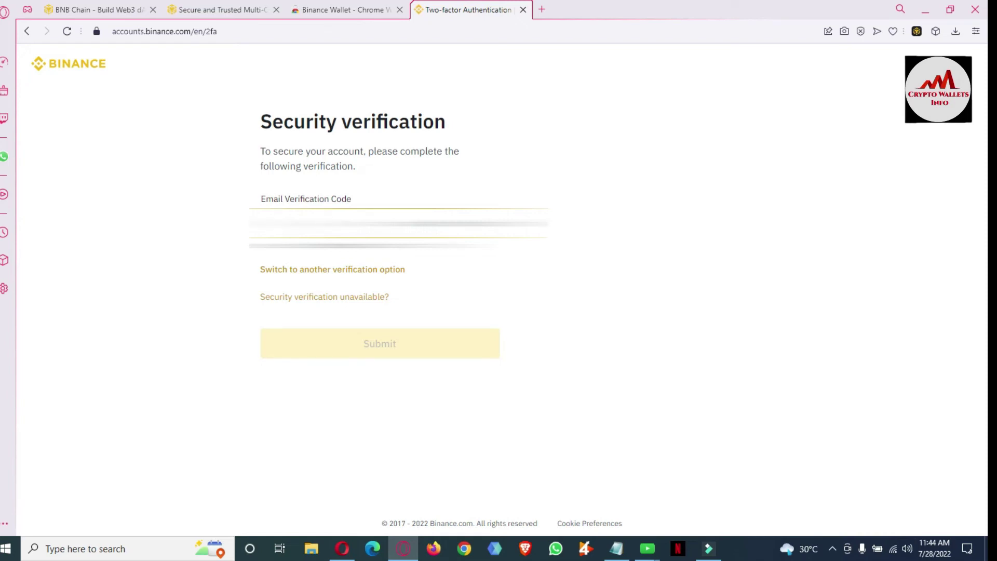
key(ctrl+v)
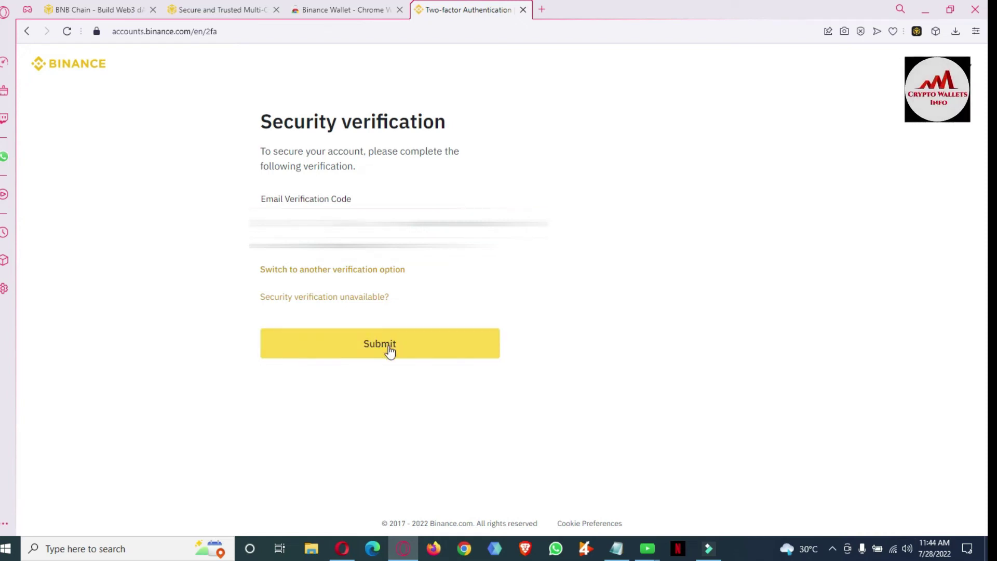
click(387, 343)
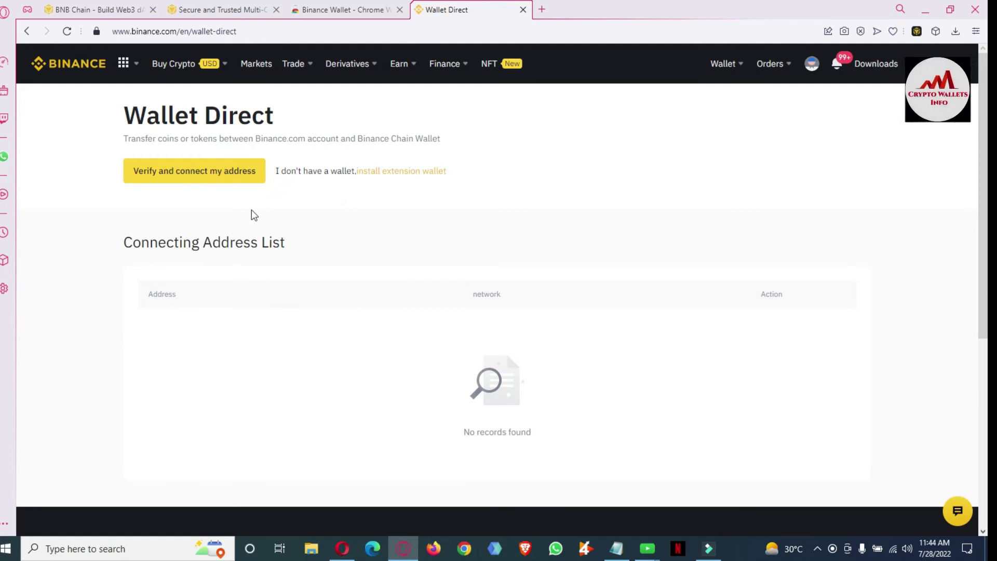
- Start 'Verify and connect my address' and accept the Wallet Direct notice with 'I understand'
click(217, 180)
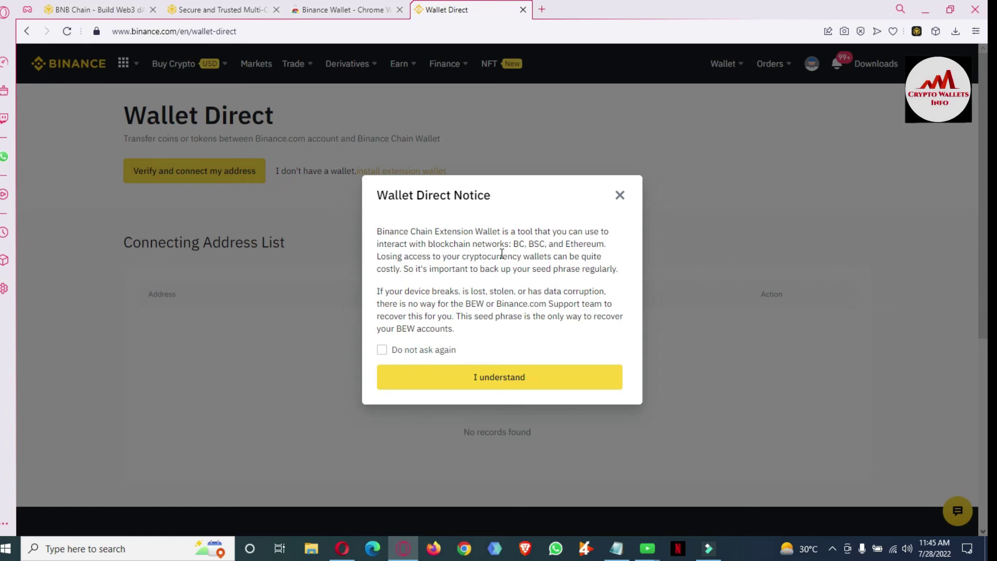
click(467, 326)
drag(466, 326, 483, 233)
click(482, 233)
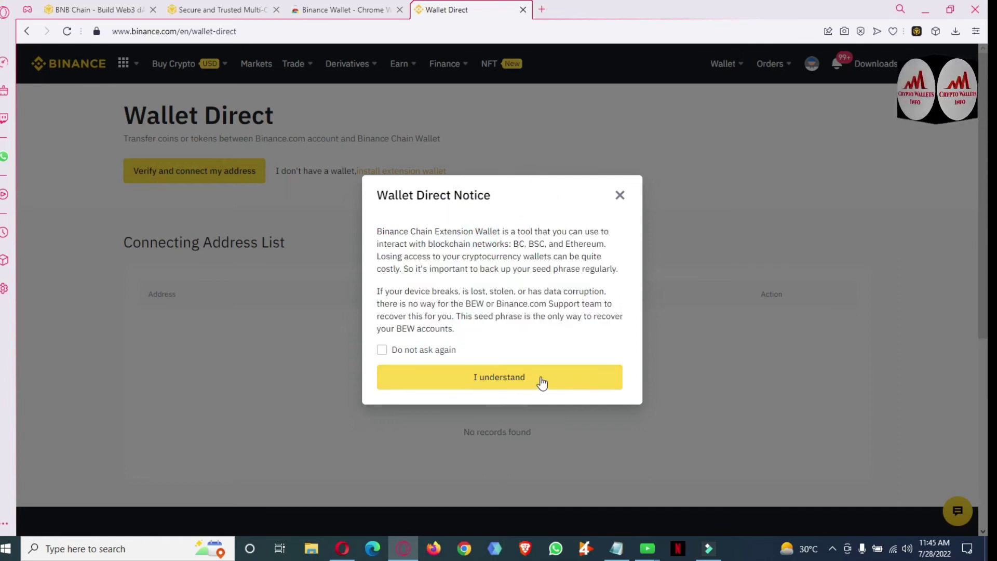
click(516, 383)
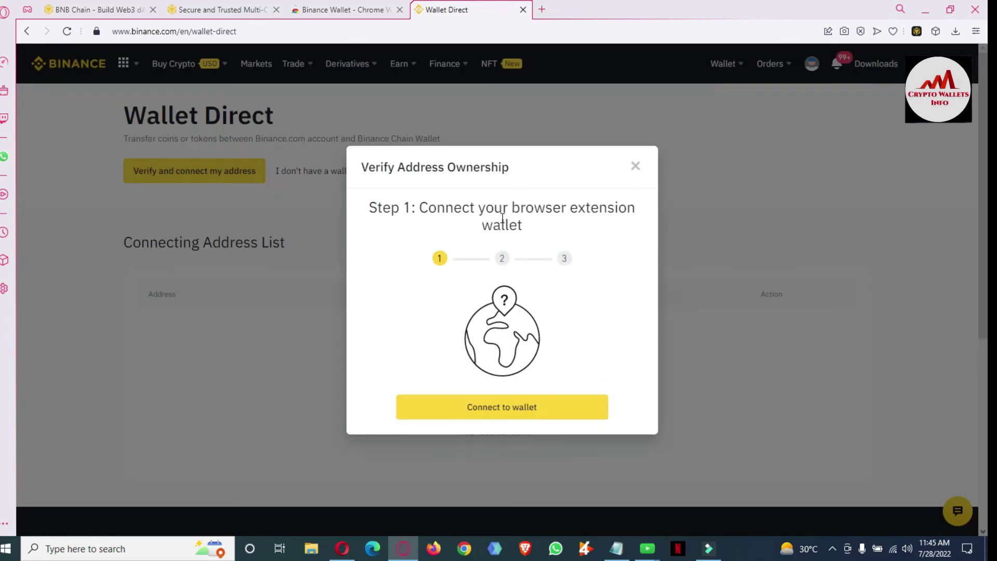
- Connect to the extension wallet and approve binance.com's Connect Request in Binance Wallet
click(502, 414)
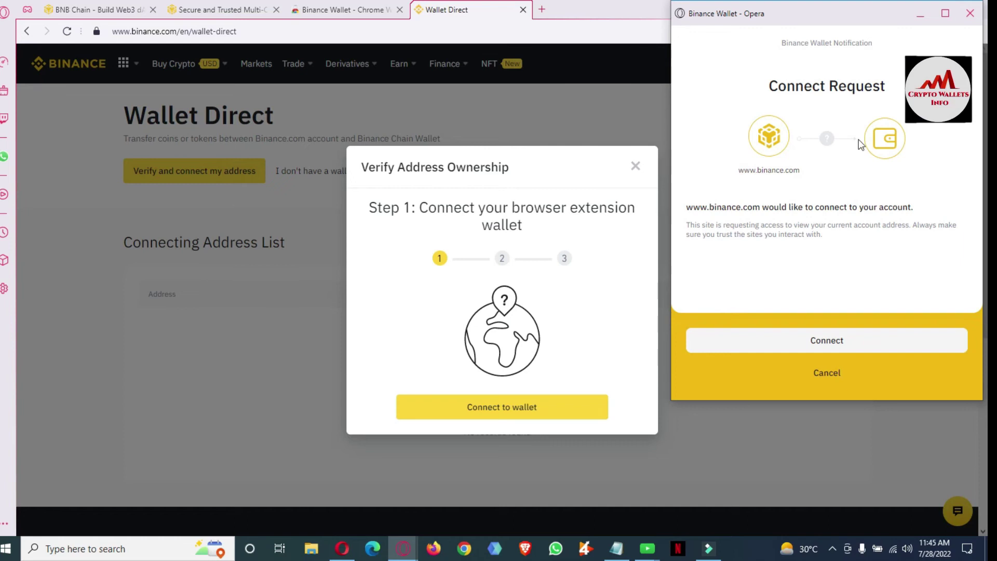
drag(700, 208, 824, 209)
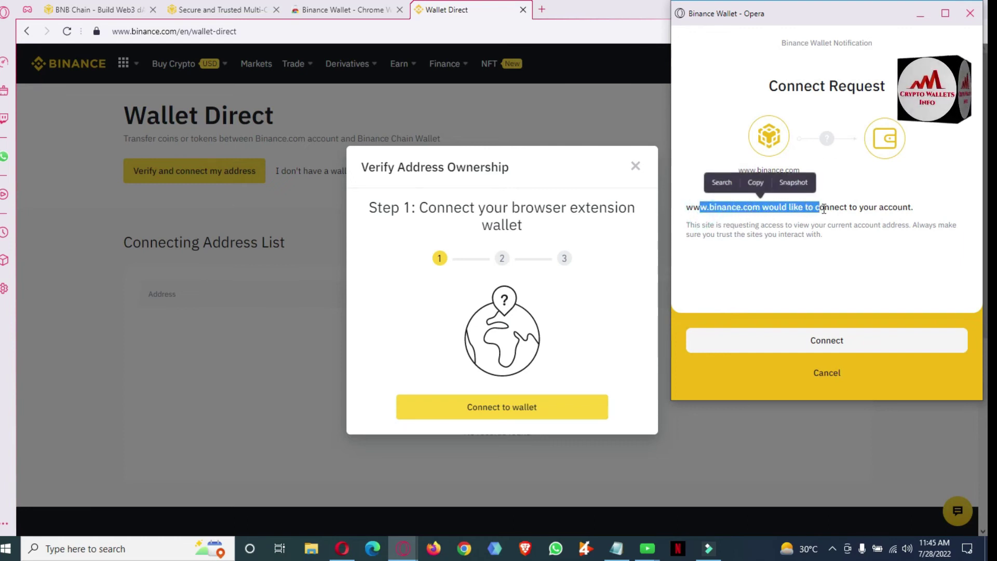
click(922, 220)
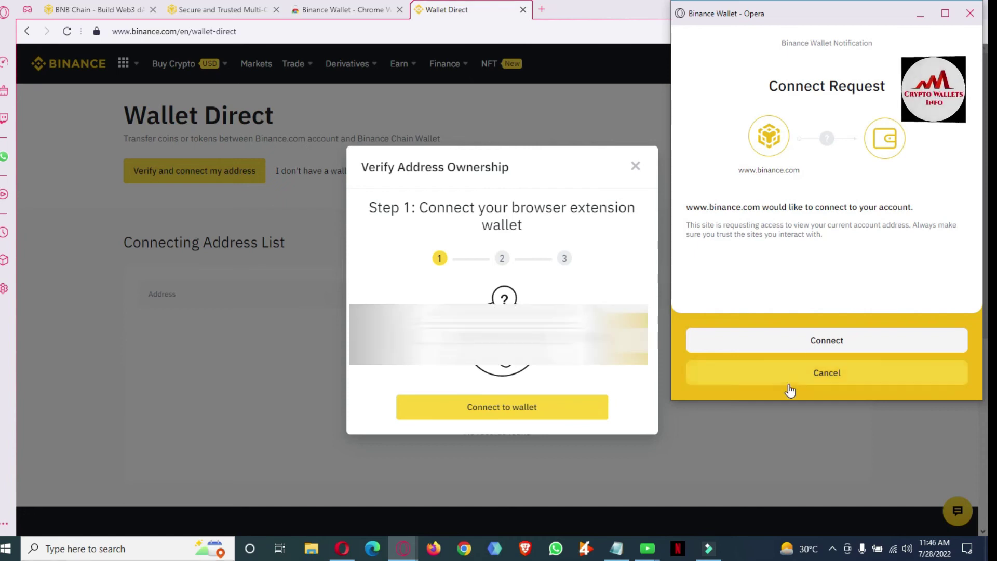
click(831, 340)
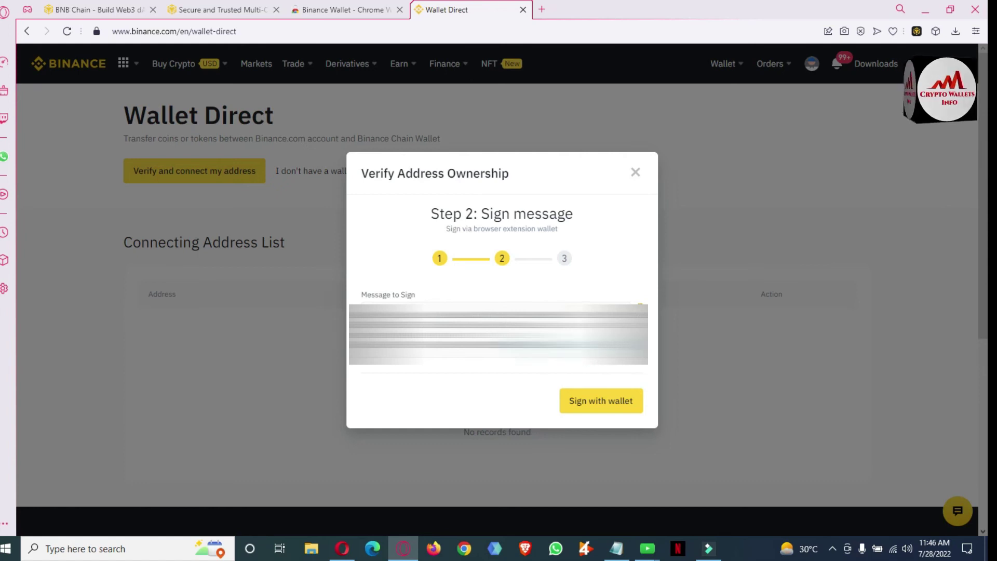
- Send the message to Binance Wallet, reject the signature, and close Verify Address Ownership
key(ctrl+a)
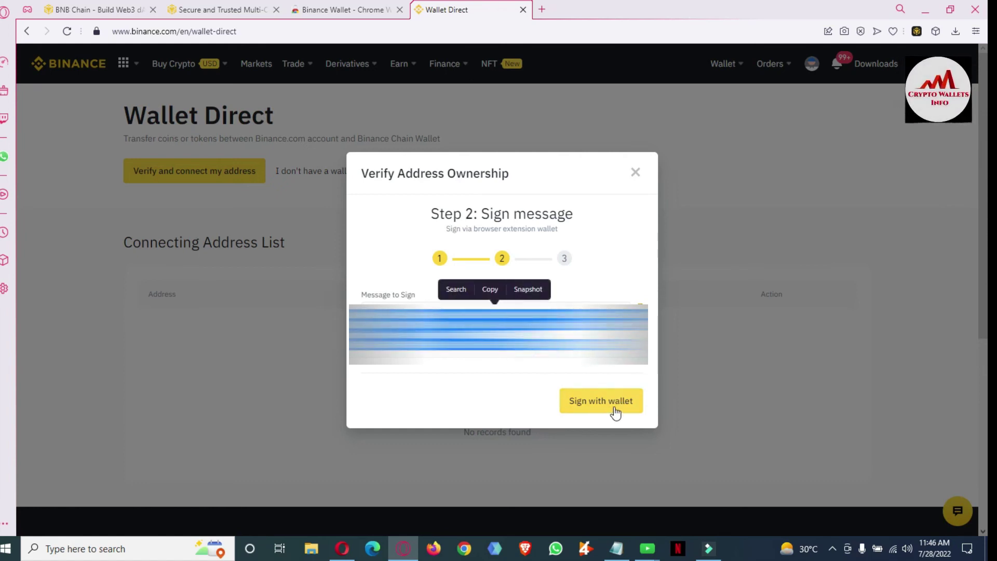
click(608, 367)
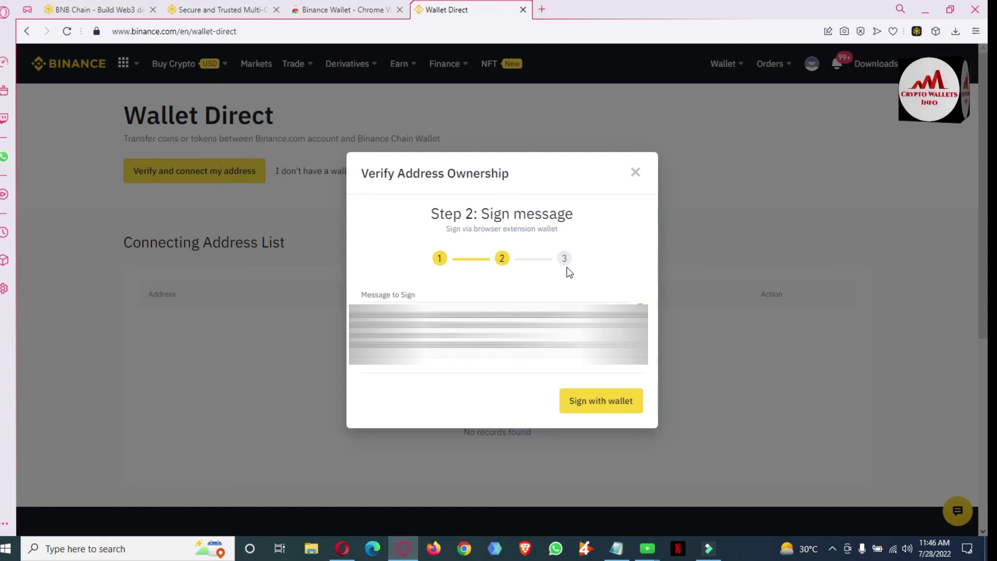
click(618, 406)
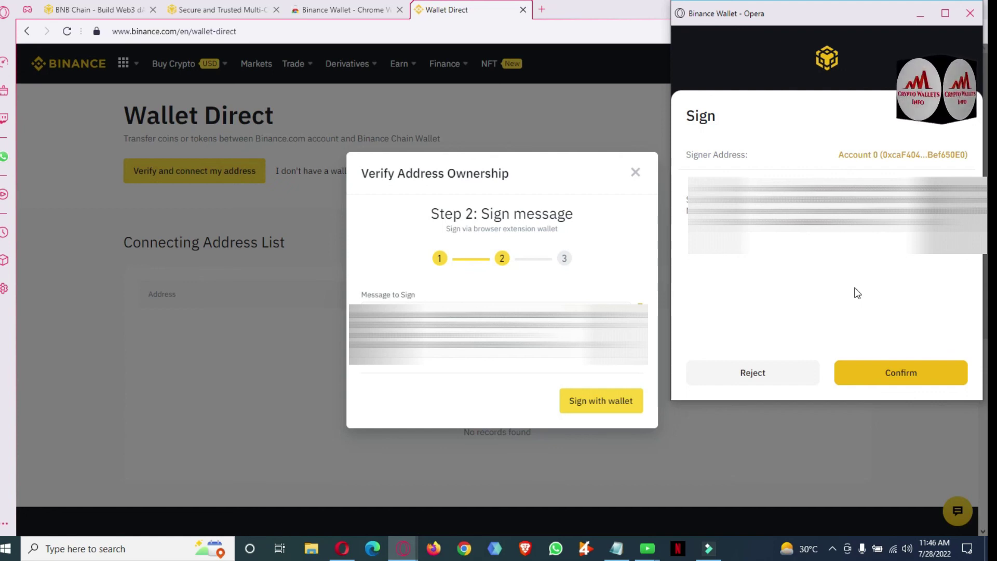
click(787, 374)
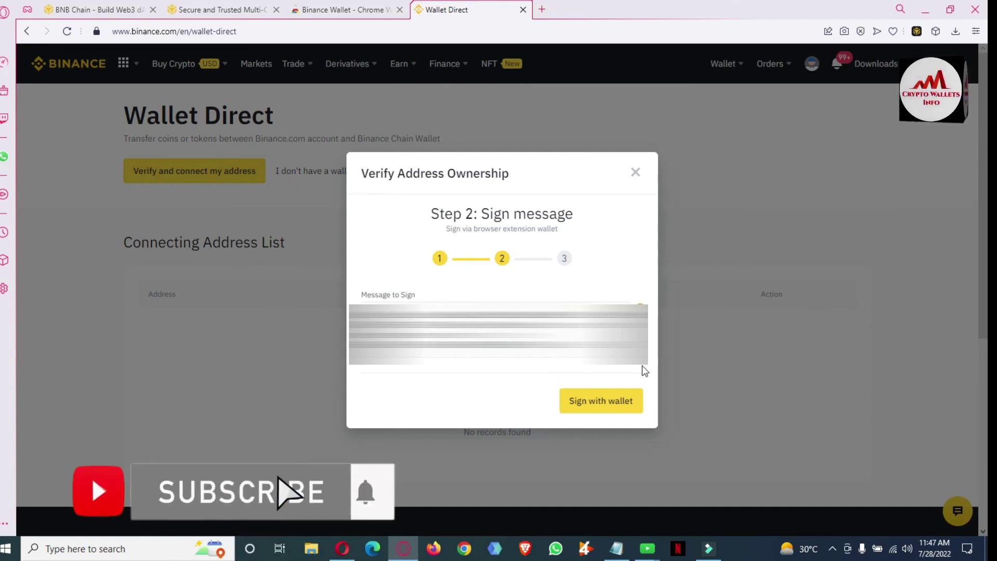
click(634, 177)
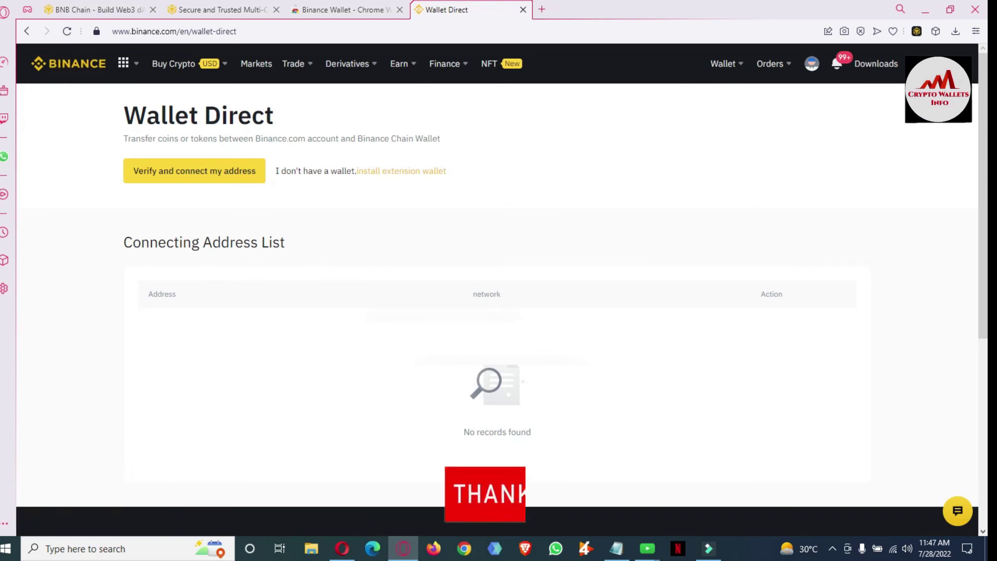
- Switch to the Opera window showing the Crypto Wallets Info YouTube channel home page
click(342, 548)
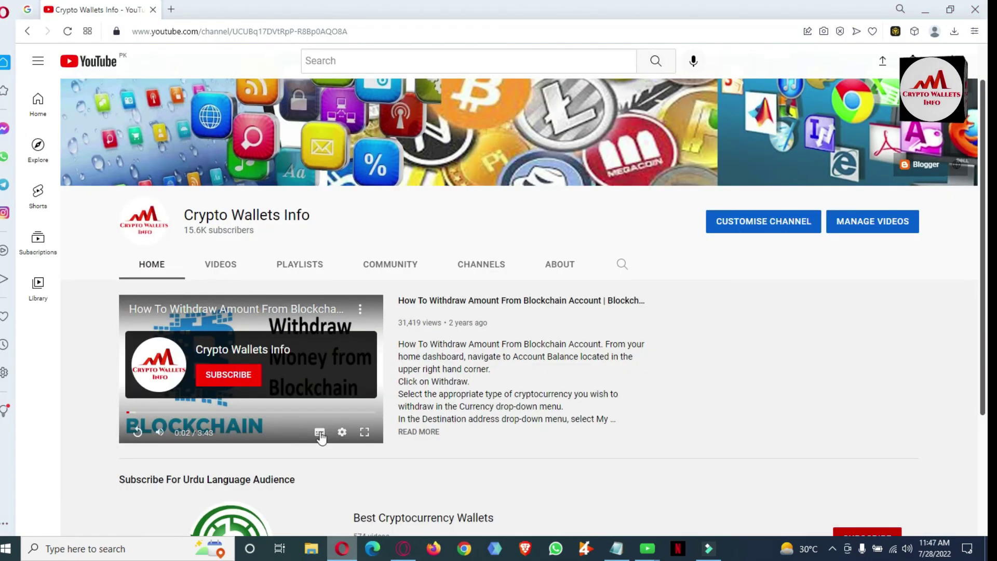
drag(313, 218, 188, 217)
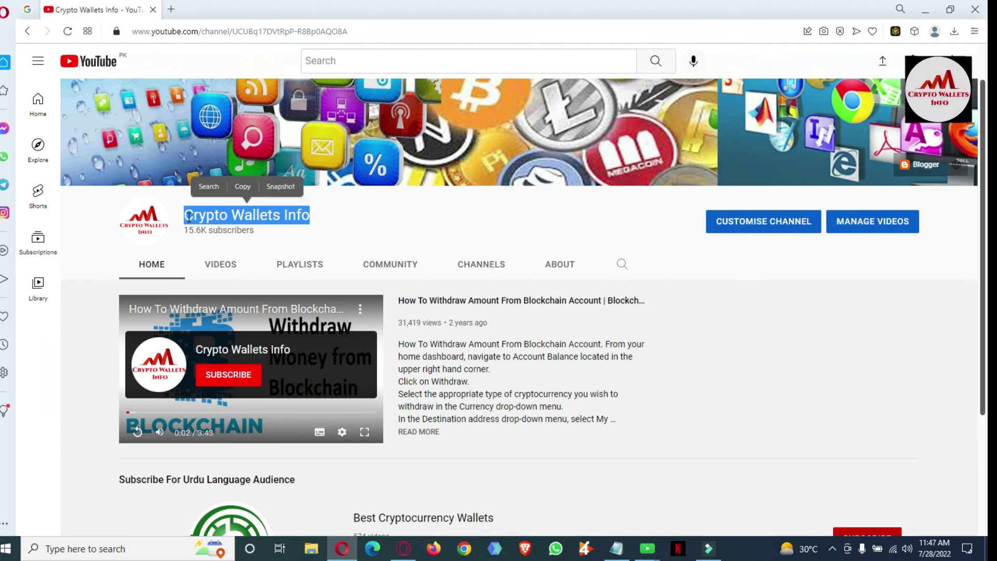